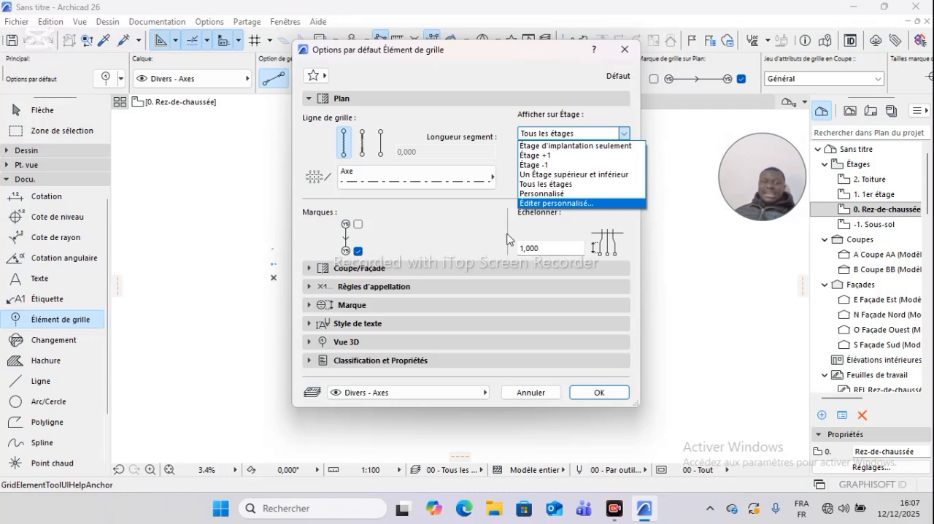
# - Review the grid element default settings for section/elevation, naming rules, marker, text style and 3D view, including the marker text surface choices
pyautogui.click(351, 270)
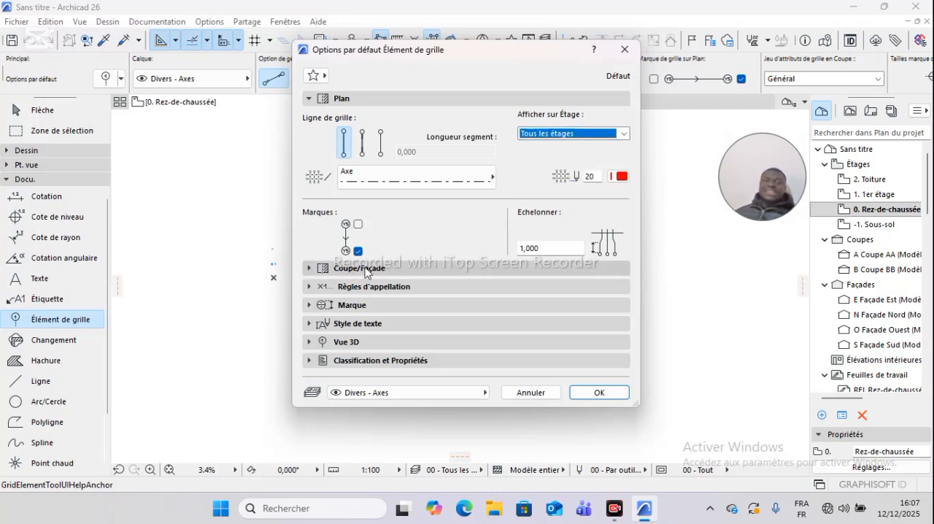
pyautogui.click(374, 267)
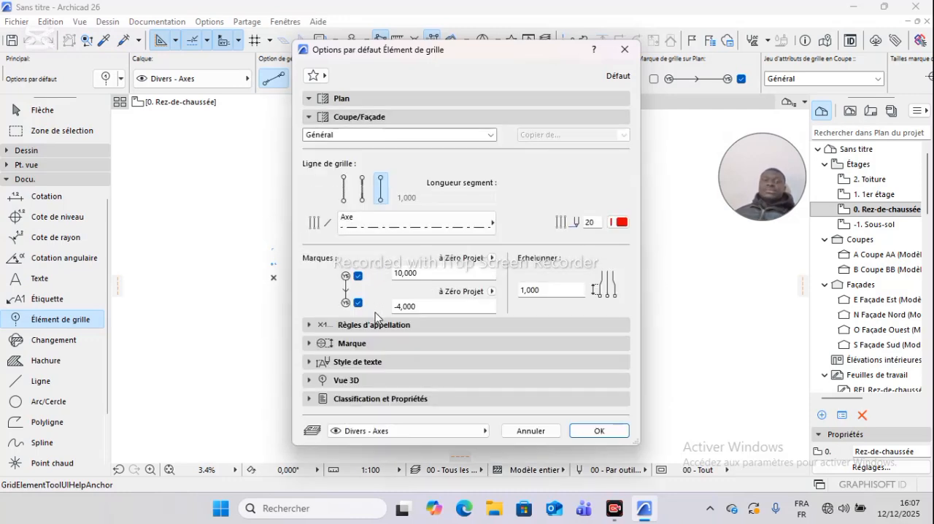
pyautogui.click(360, 329)
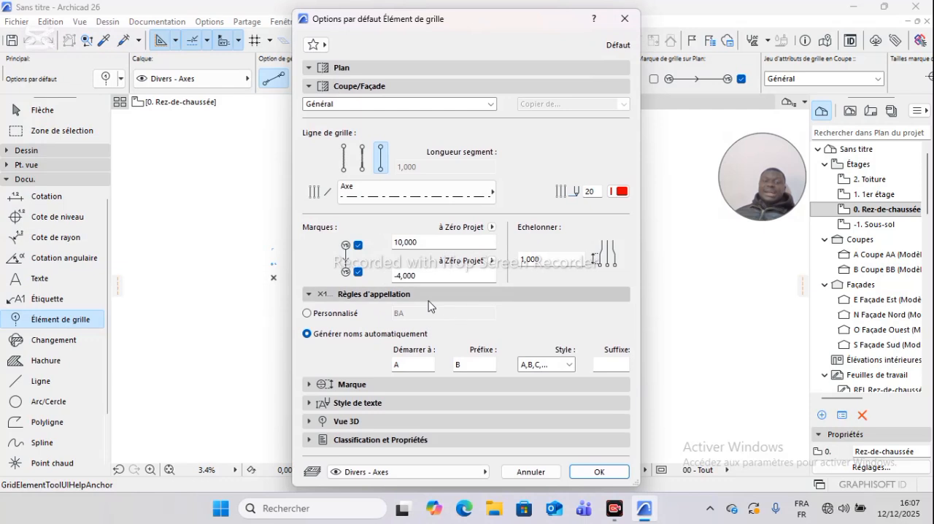
pyautogui.click(362, 384)
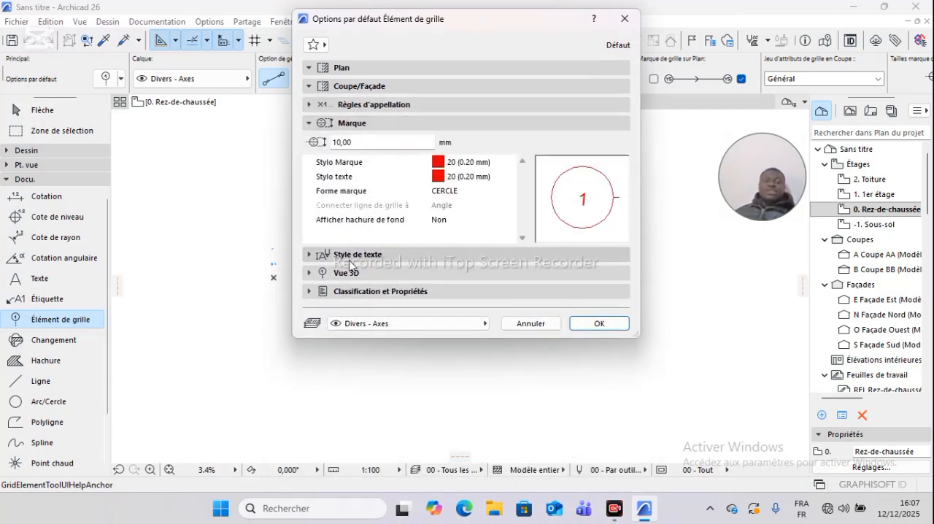
pyautogui.click(350, 255)
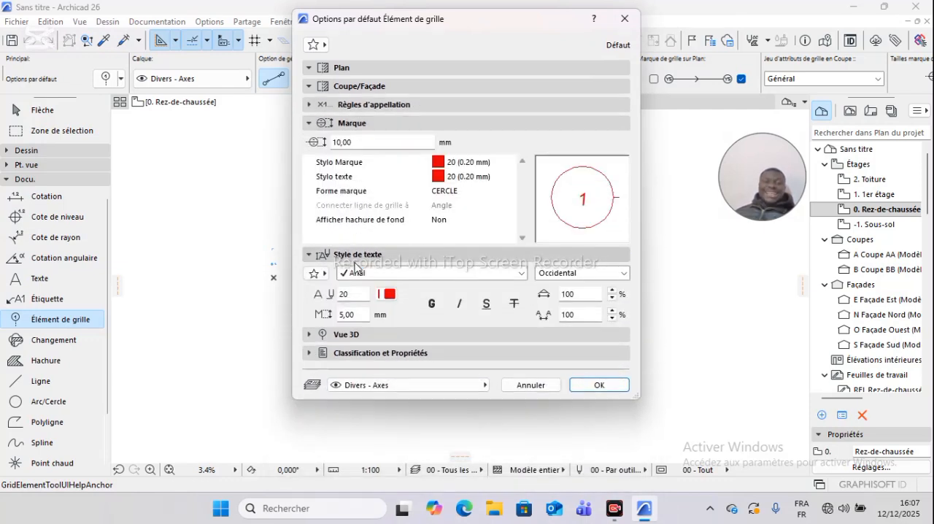
pyautogui.click(354, 336)
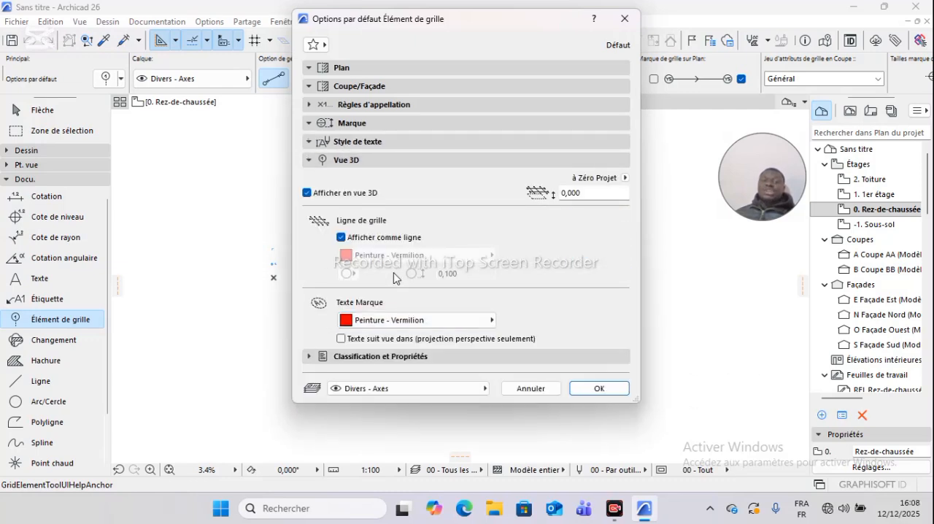
pyautogui.click(486, 322)
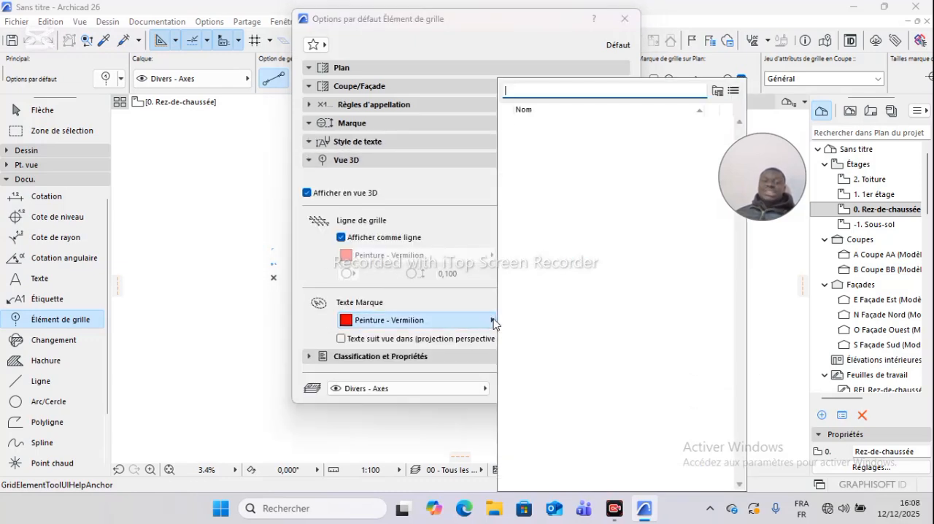
pyautogui.scroll(-15, 549, 156)
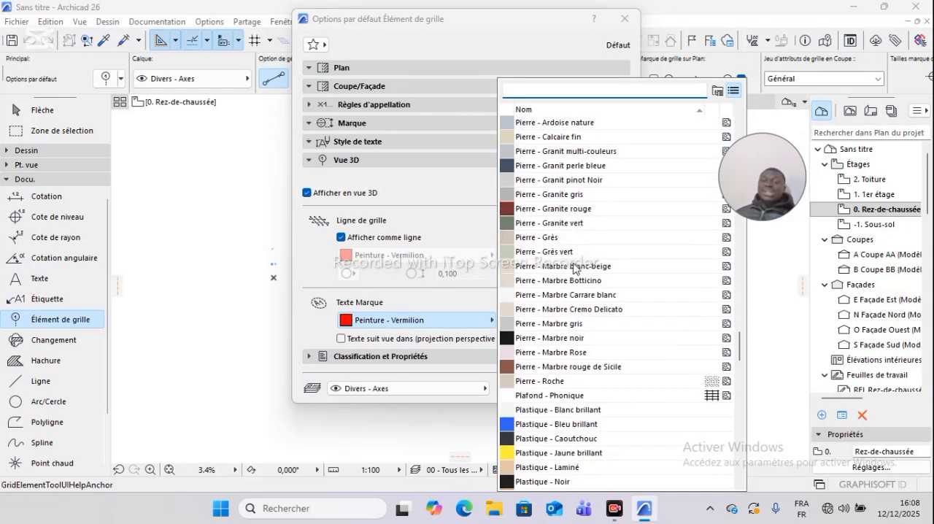
pyautogui.scroll(-5, 572, 295)
pyautogui.click(405, 196)
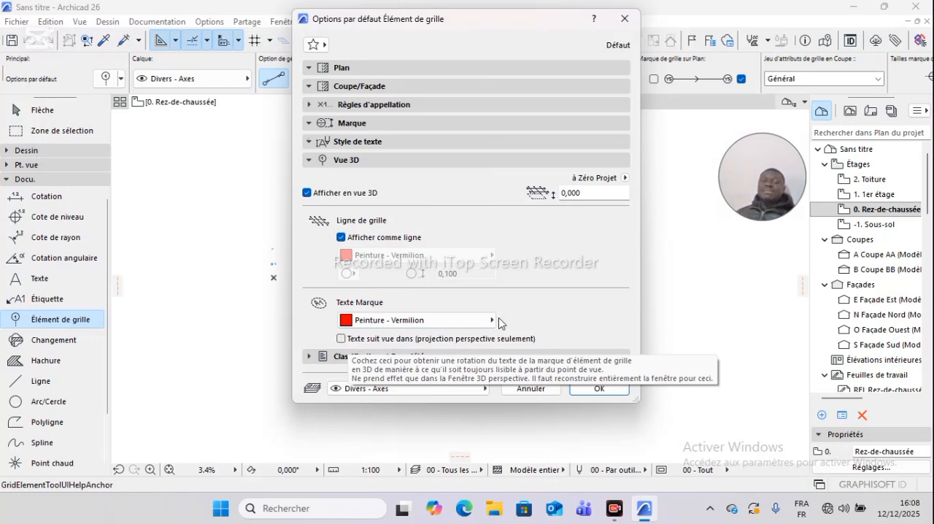
pyautogui.click(341, 339)
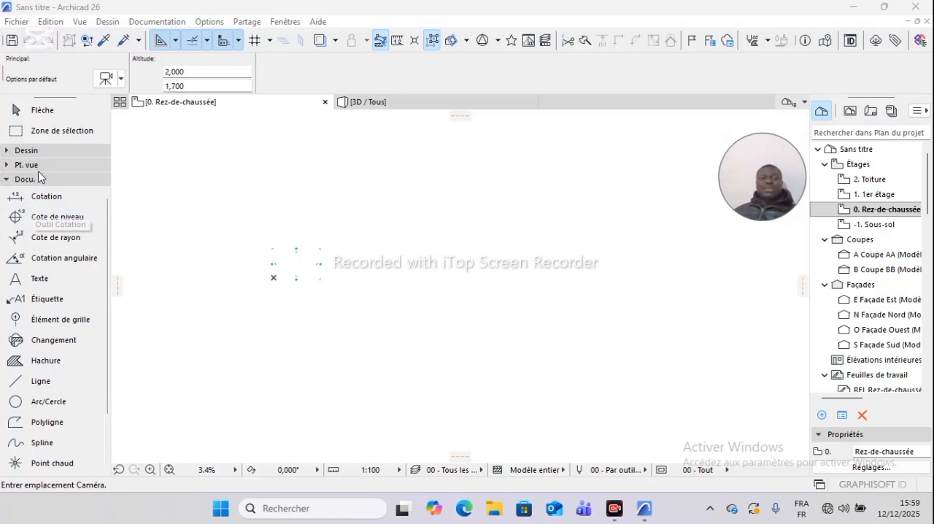
# - Examine the documentation tools available in the toolbox, from Cotation through Figure and Dessin
pyautogui.click(29, 179)
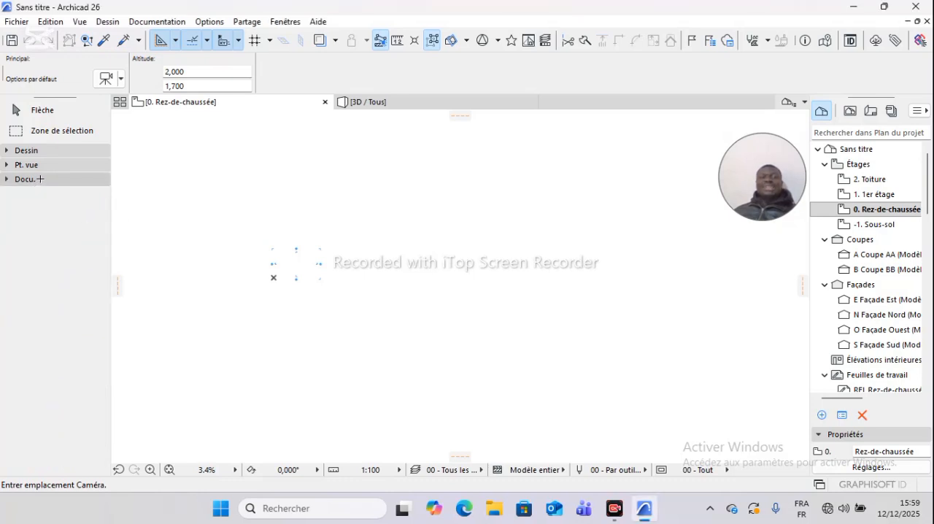
pyautogui.click(41, 179)
pyautogui.click(40, 179)
pyautogui.click(35, 180)
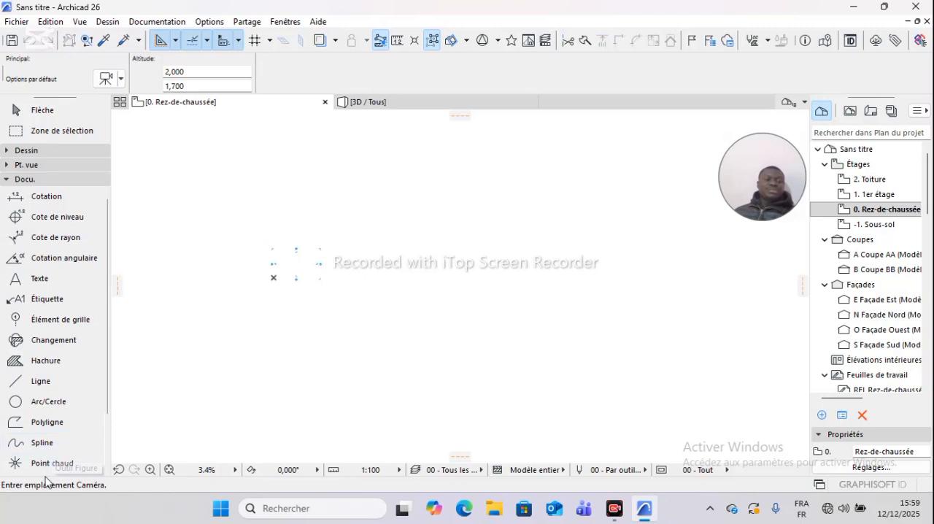
pyautogui.scroll(-2, 52, 422)
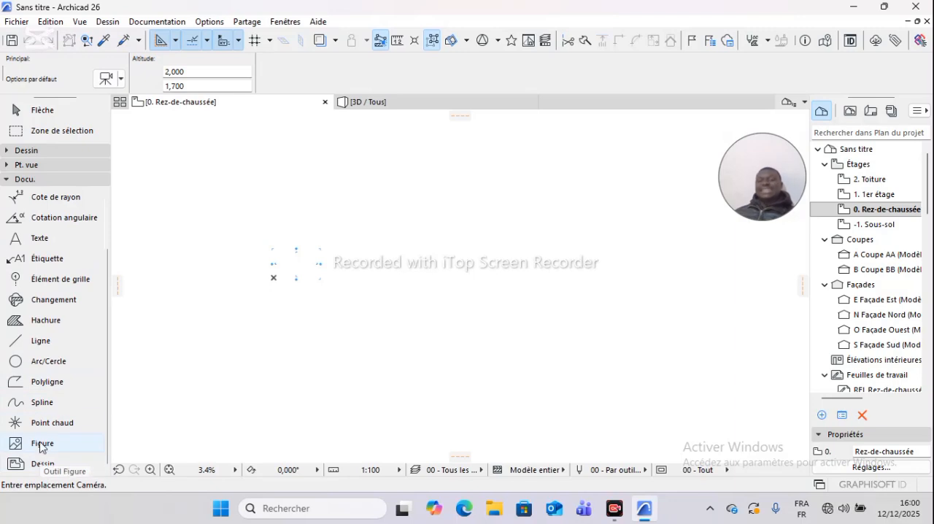
pyautogui.scroll(2, 44, 365)
pyautogui.click(45, 179)
pyautogui.click(45, 180)
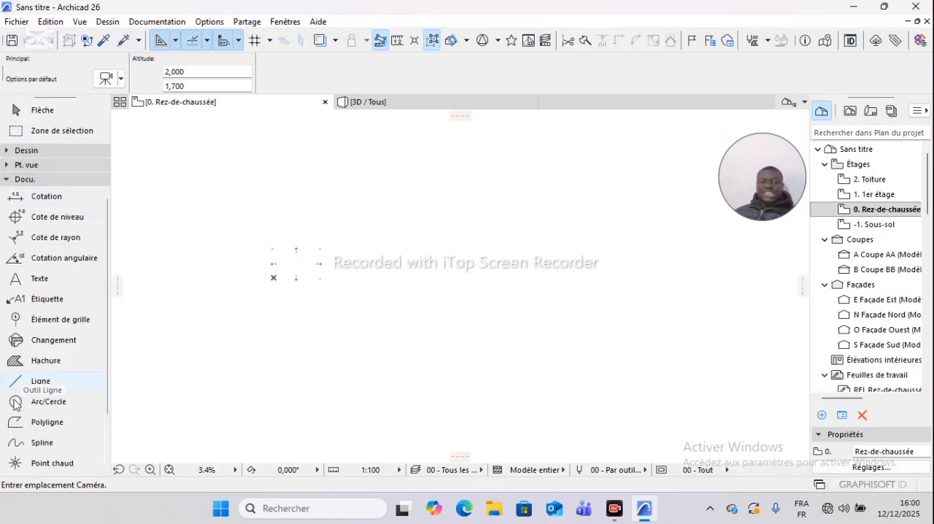
# - Open the default dimension settings and set the marker pen to black pen 1, keeping the text-only display option off
pyautogui.doubleClick(47, 197)
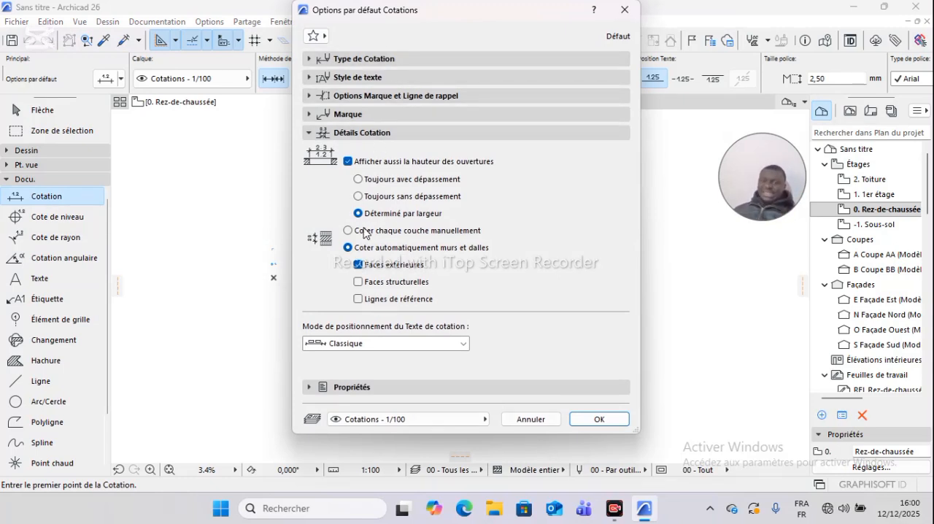
pyautogui.click(350, 65)
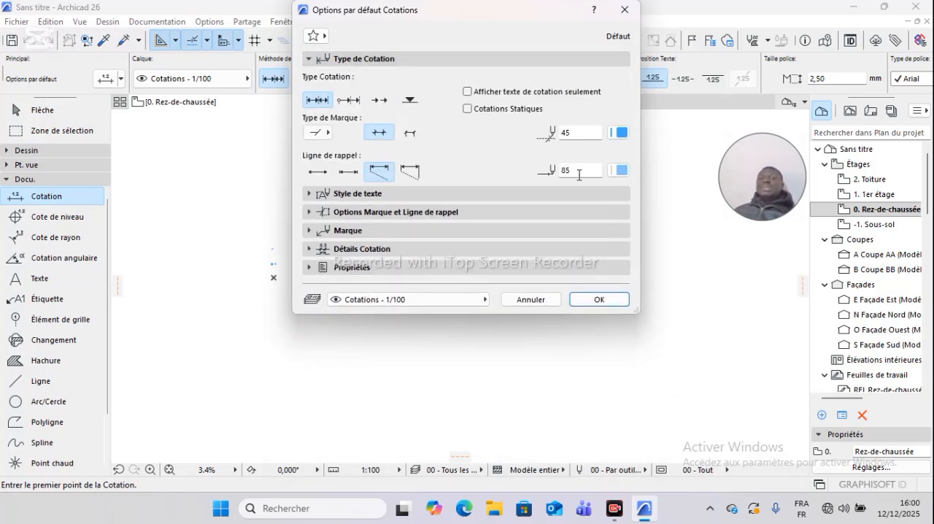
pyautogui.click(621, 133)
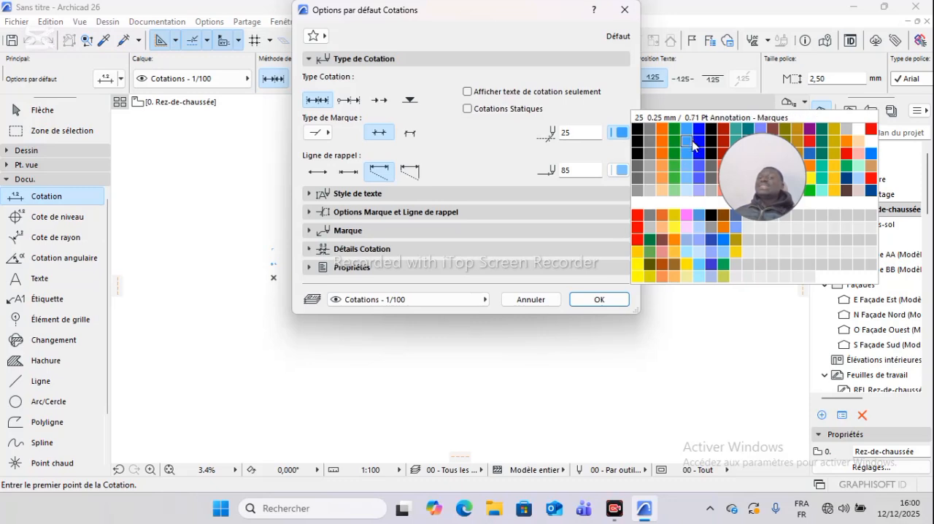
pyautogui.click(701, 131)
pyautogui.click(622, 133)
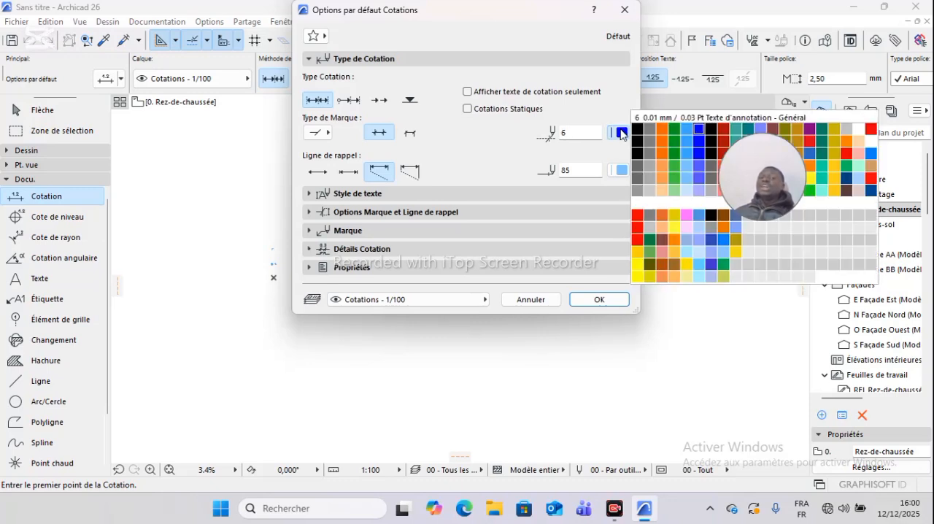
pyautogui.click(638, 131)
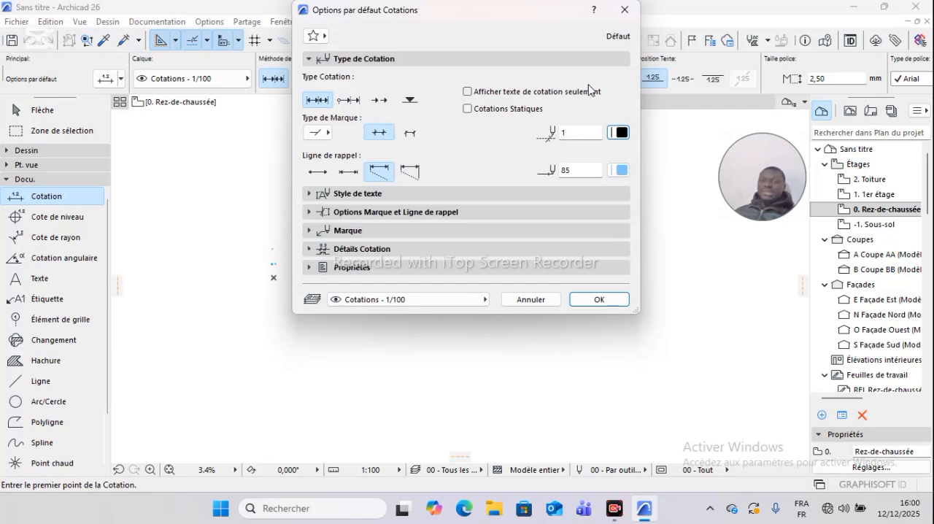
pyautogui.click(467, 92)
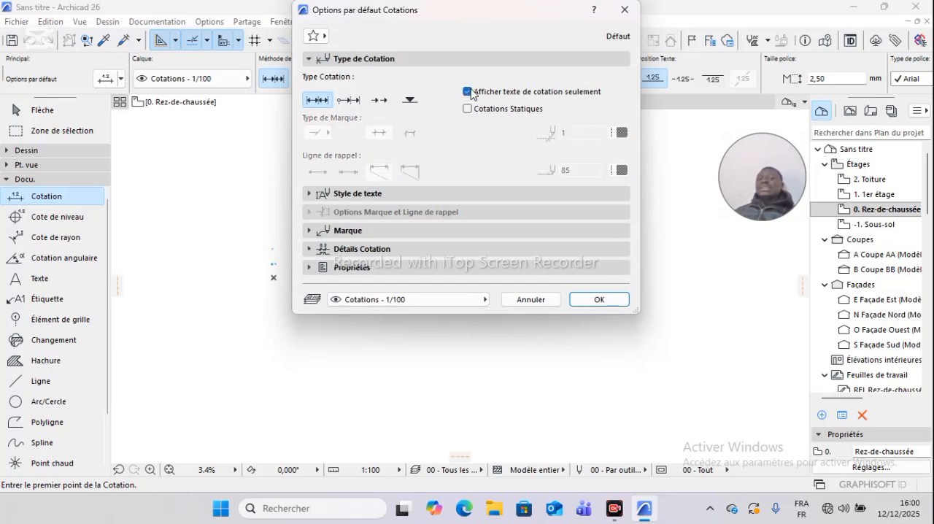
pyautogui.click(468, 92)
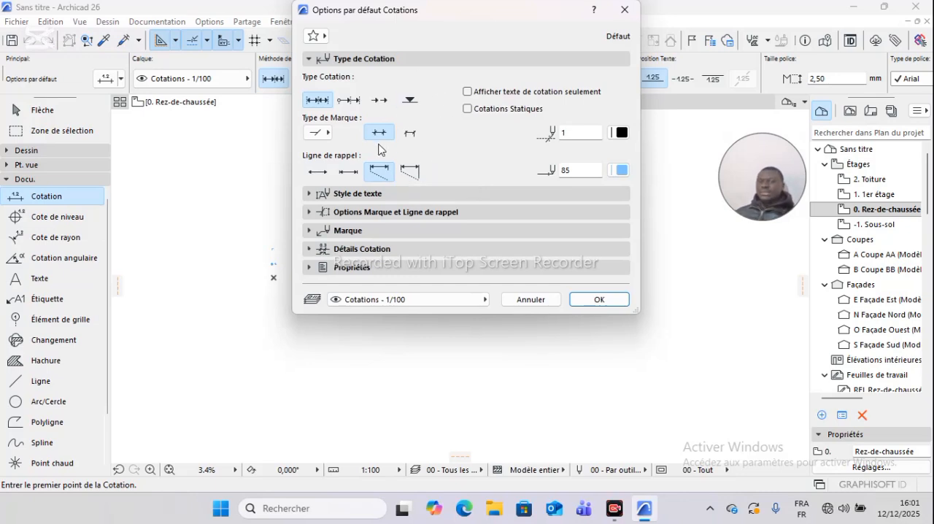
# - Set the dimension text style to black pen 1, the Berlin Sans FB font and the Occidental script
pyautogui.click(346, 197)
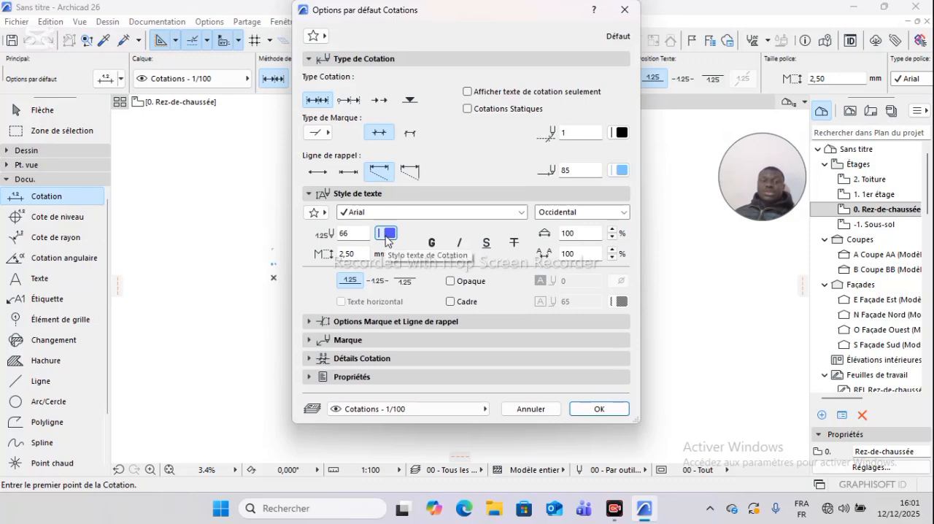
pyautogui.click(388, 235)
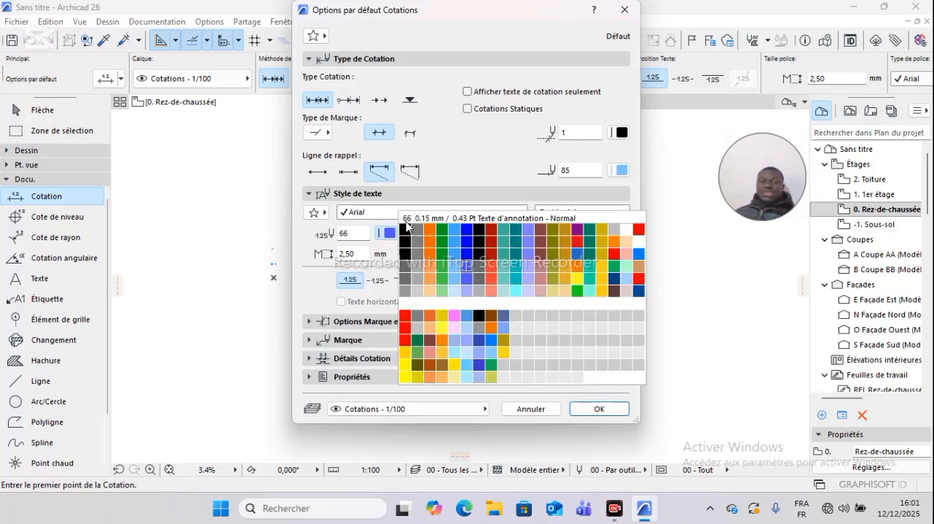
pyautogui.click(405, 229)
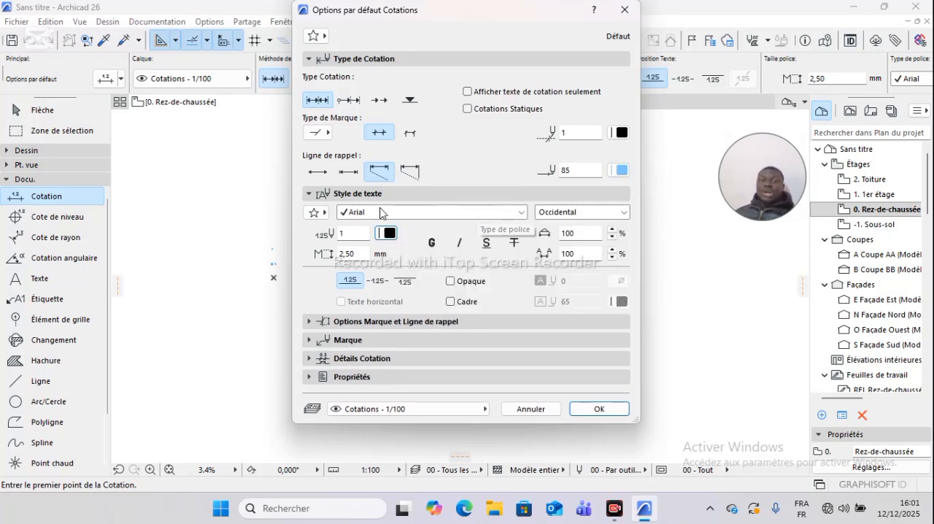
pyautogui.click(521, 213)
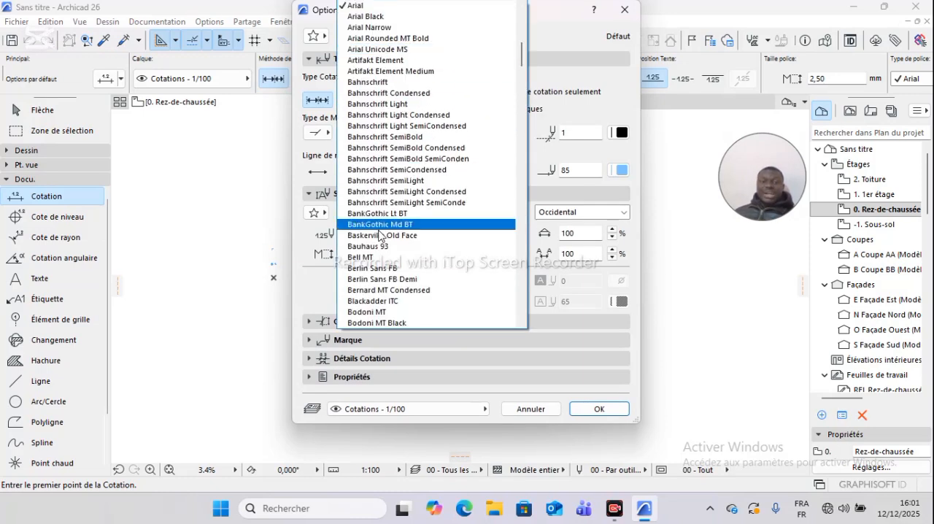
pyautogui.scroll(-5, 376, 292)
pyautogui.scroll(2, 374, 219)
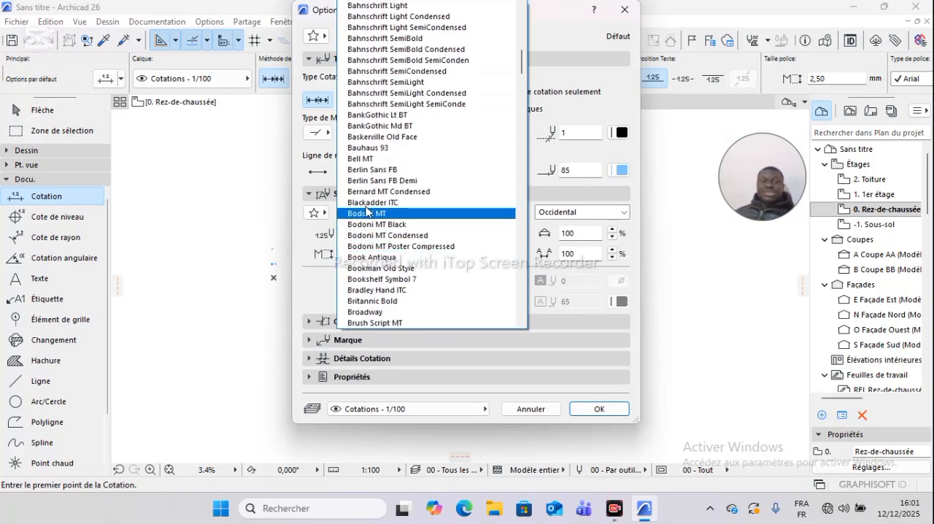
pyautogui.click(376, 170)
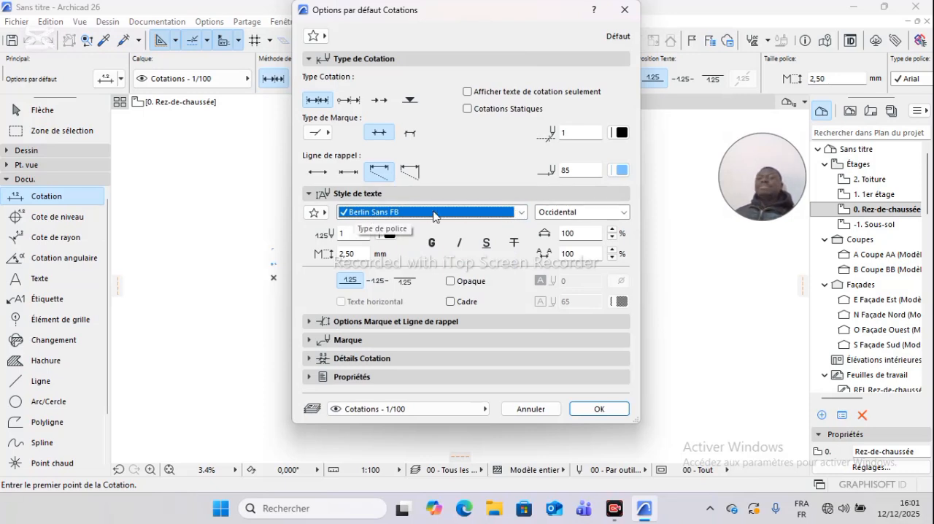
pyautogui.click(624, 212)
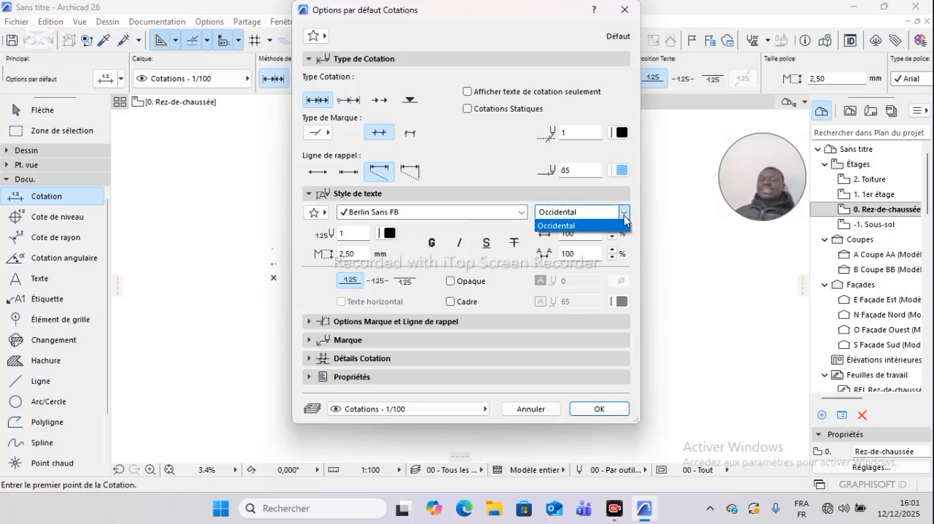
pyautogui.click(581, 225)
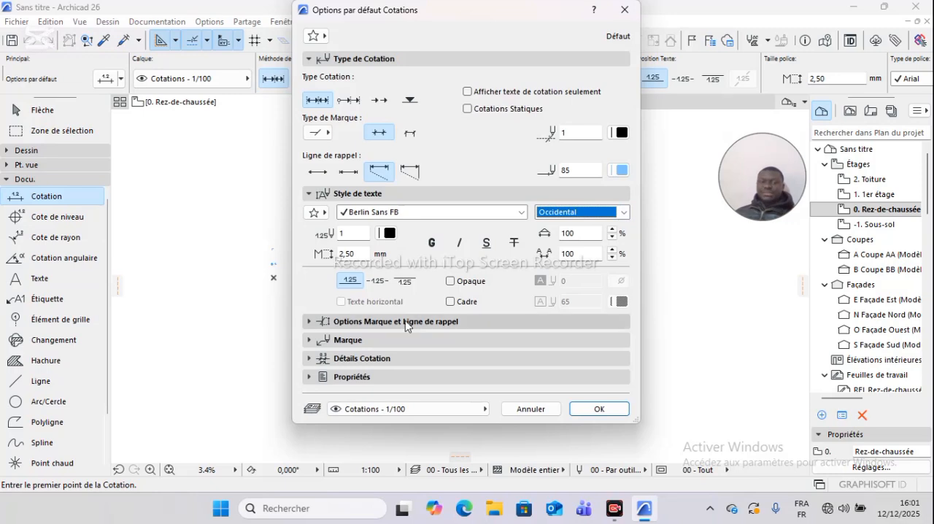
# - Review the dimension defaults for marker and extension line sizes, marker style and dimension details
pyautogui.click(367, 322)
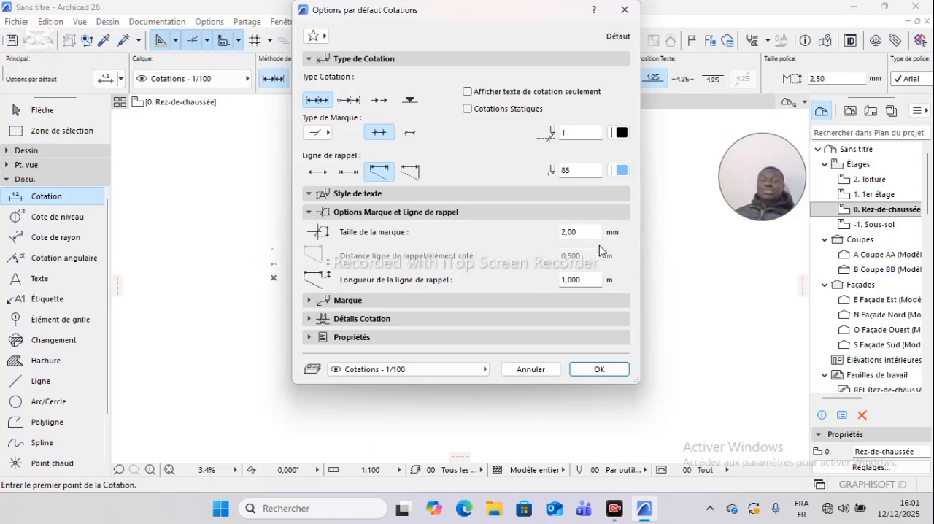
pyautogui.click(364, 300)
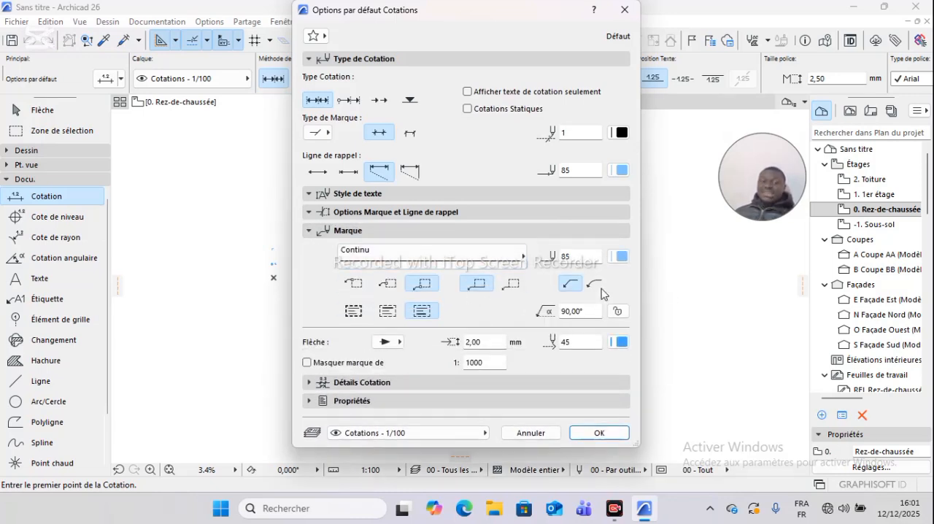
pyautogui.click(343, 385)
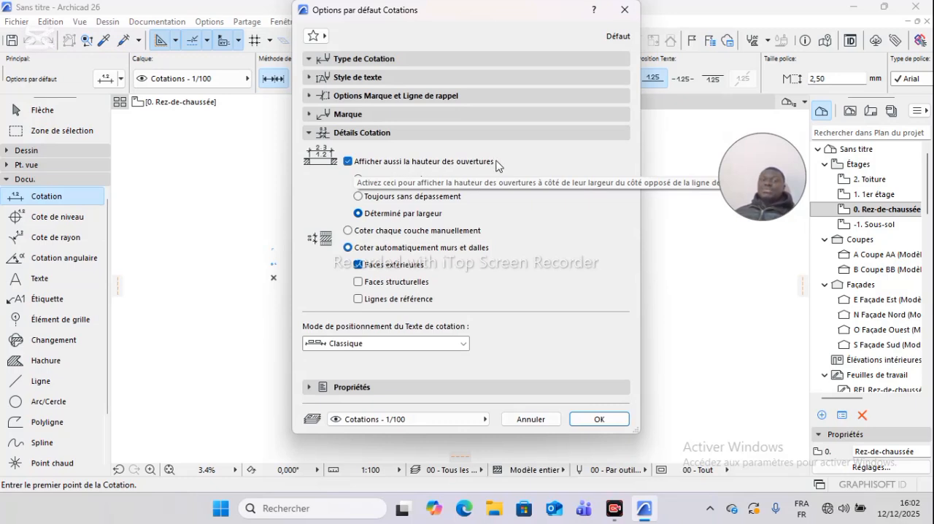
# - Test the opening height display option, keep the Classique text positioning mode, and close the dimension defaults without applying them
pyautogui.click(348, 162)
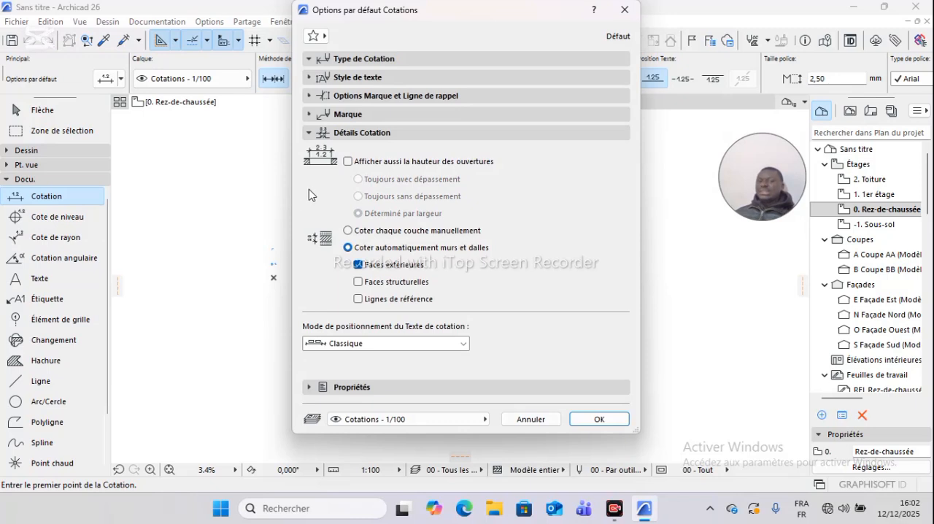
pyautogui.click(348, 162)
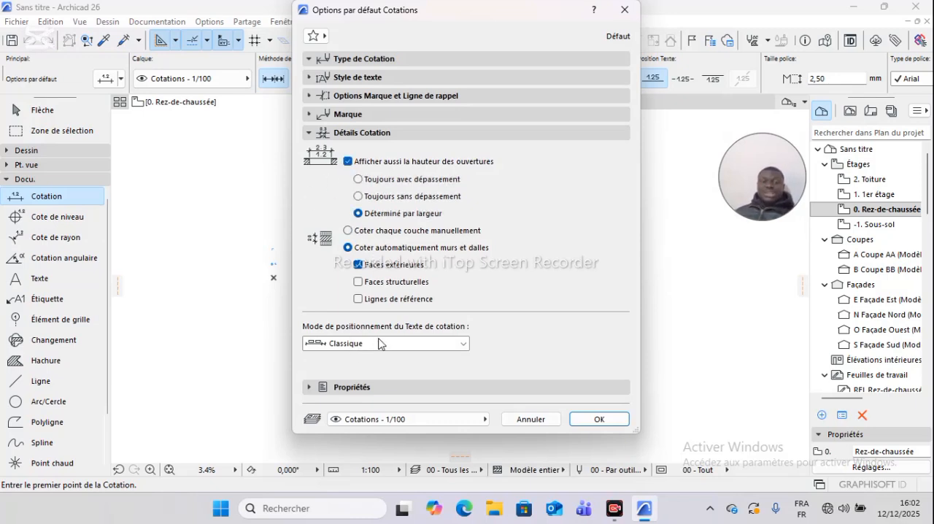
pyautogui.click(460, 344)
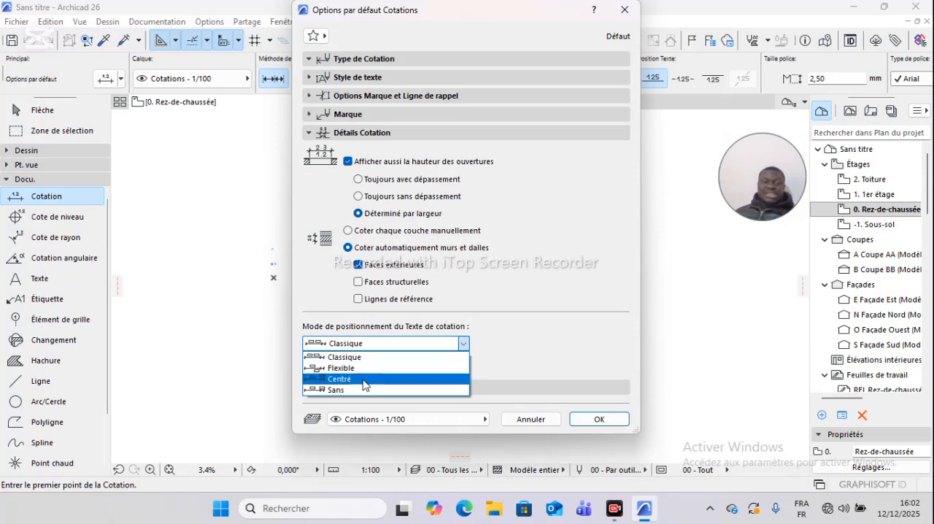
pyautogui.click(462, 348)
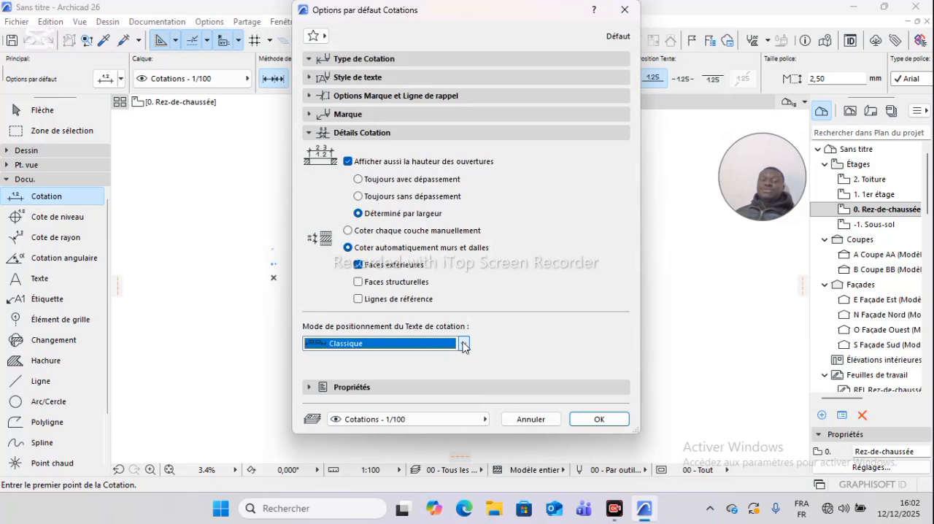
pyautogui.click(418, 386)
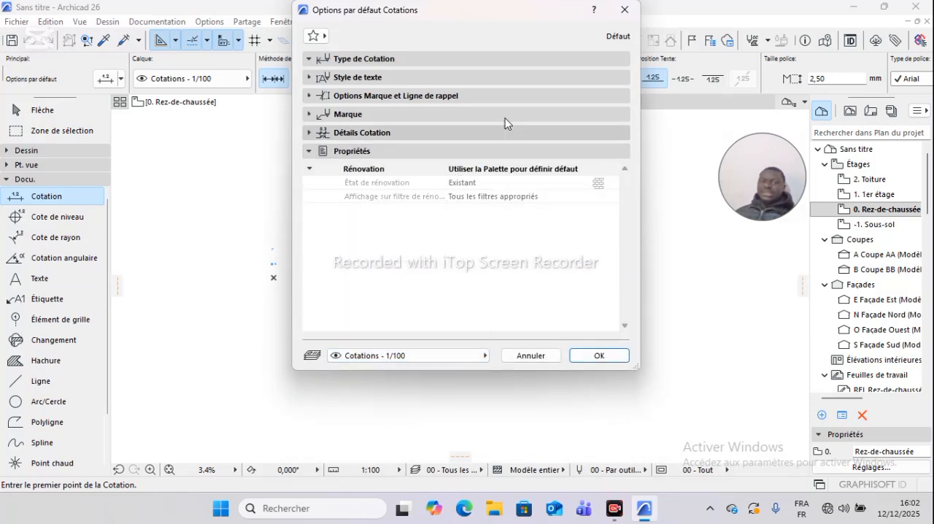
pyautogui.click(625, 11)
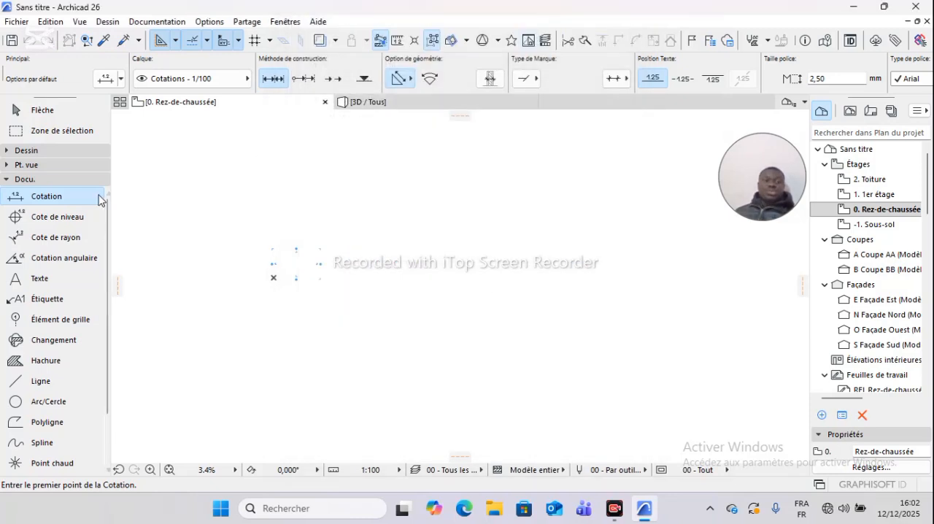
# - Browse the linear dimension favourites from the 100e exterior presets through Cotations axes, and close the list without choosing one
pyautogui.click(100, 198)
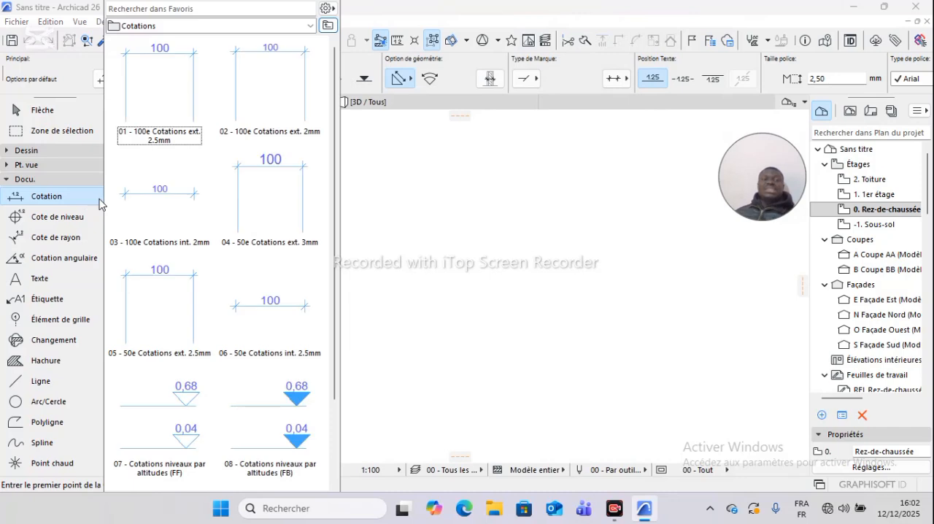
pyautogui.scroll(-3, 256, 260)
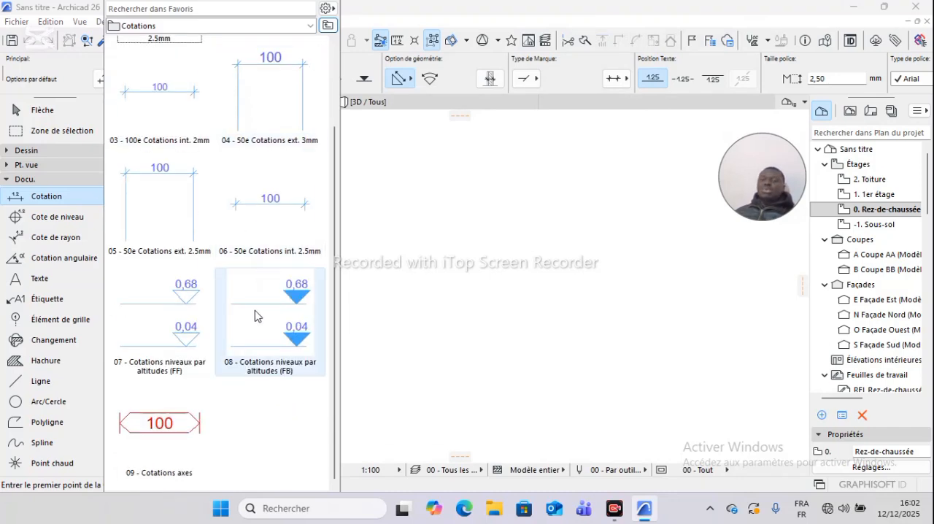
pyautogui.scroll(3, 256, 307)
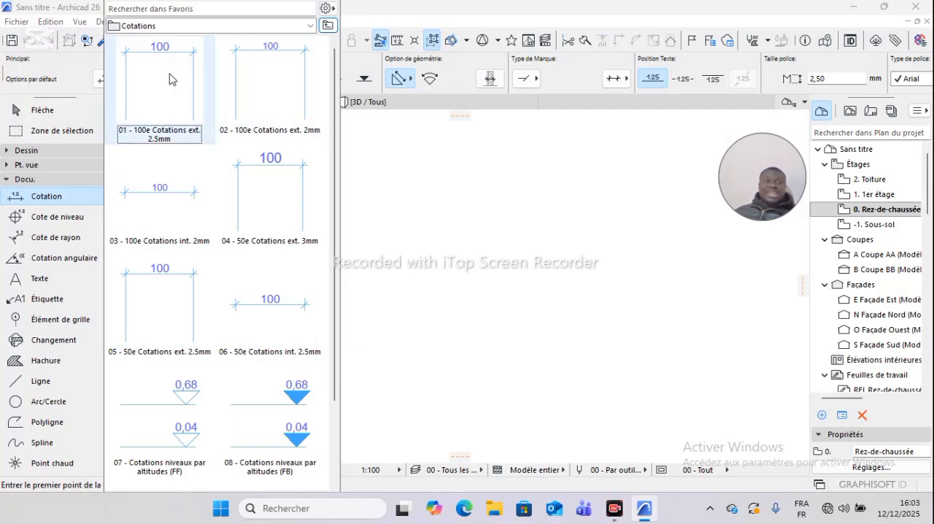
pyautogui.scroll(-2, 210, 219)
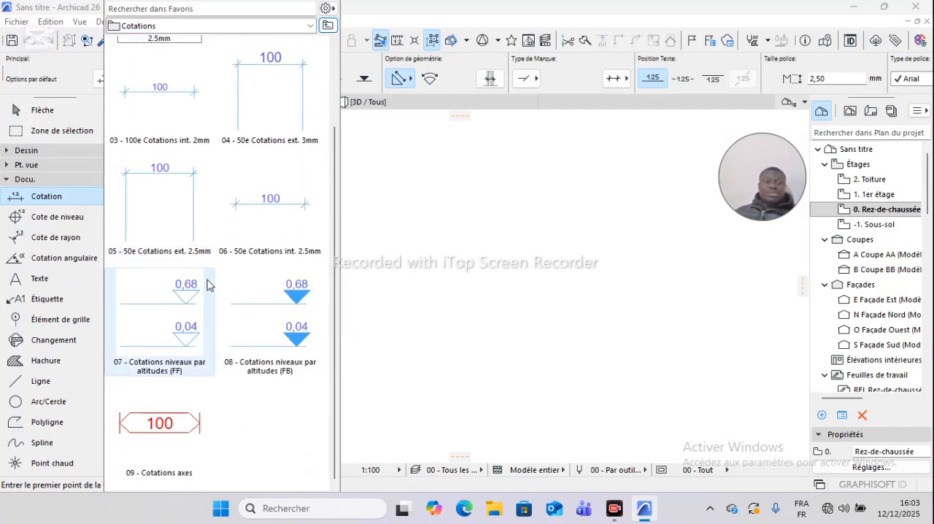
pyautogui.scroll(2, 168, 329)
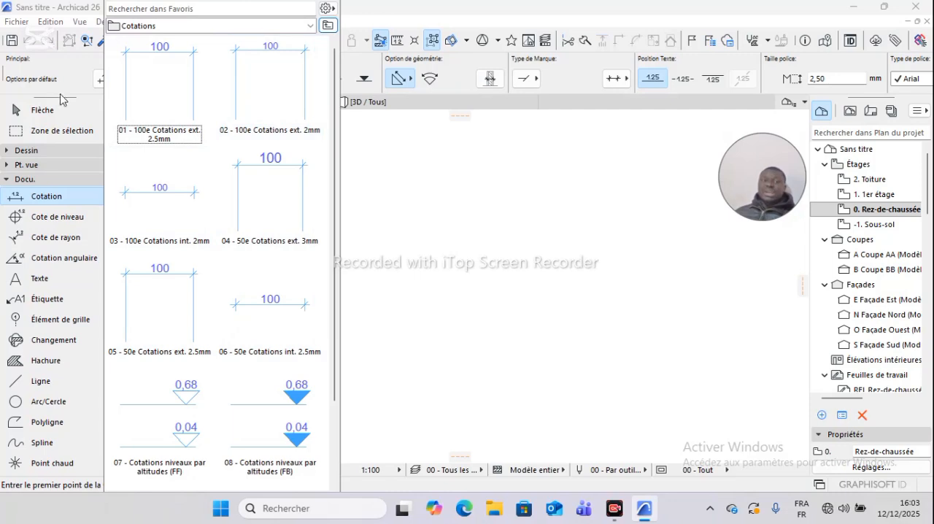
pyautogui.click(140, 8)
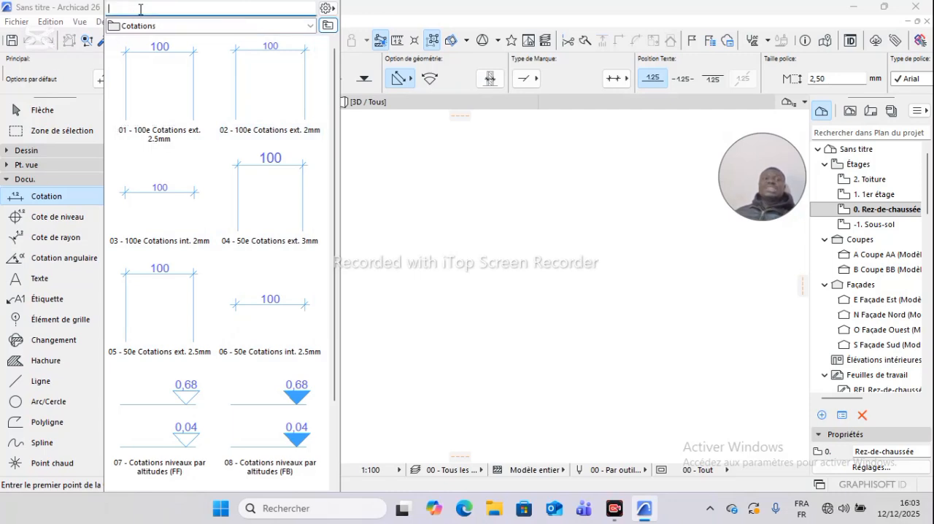
pyautogui.click(400, 220)
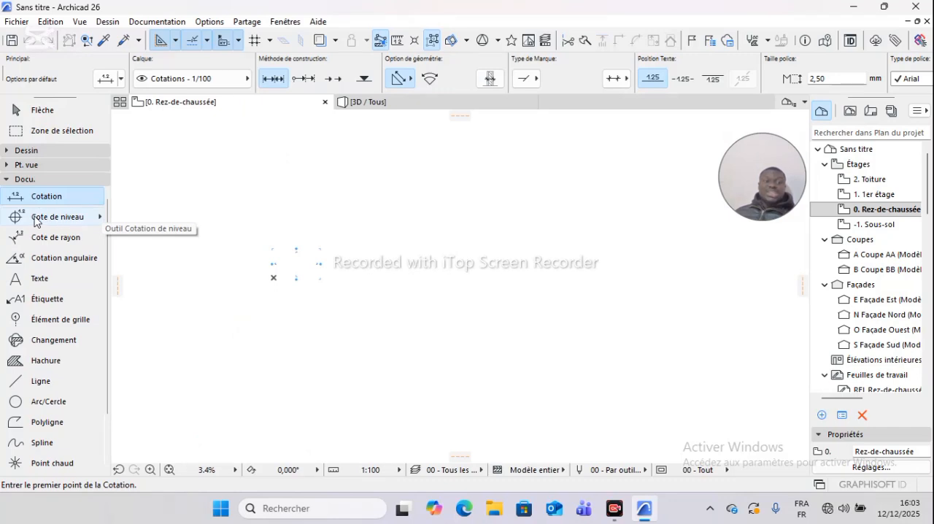
# - Open the level dimension default settings and review the text content values, keeping Sommet visible à Zéro Projet
pyautogui.click(58, 221)
pyautogui.doubleClick(58, 219)
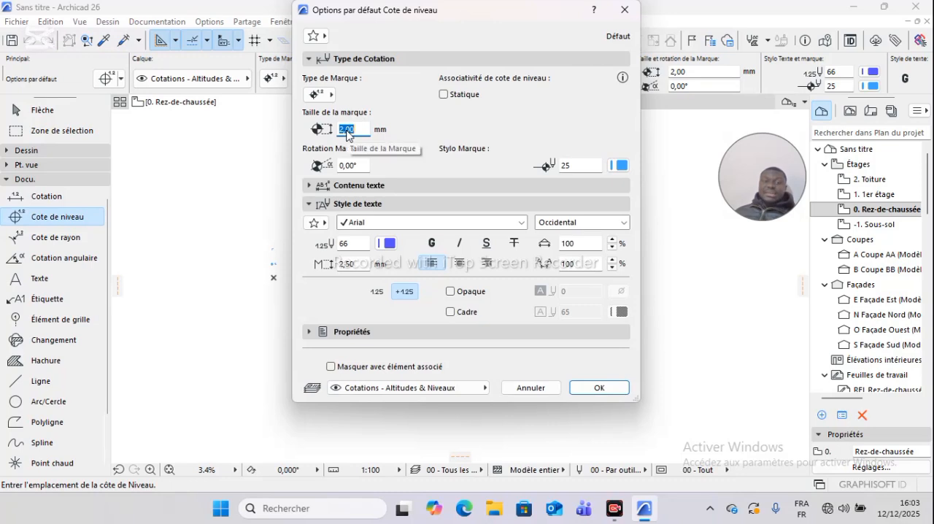
pyautogui.click(362, 187)
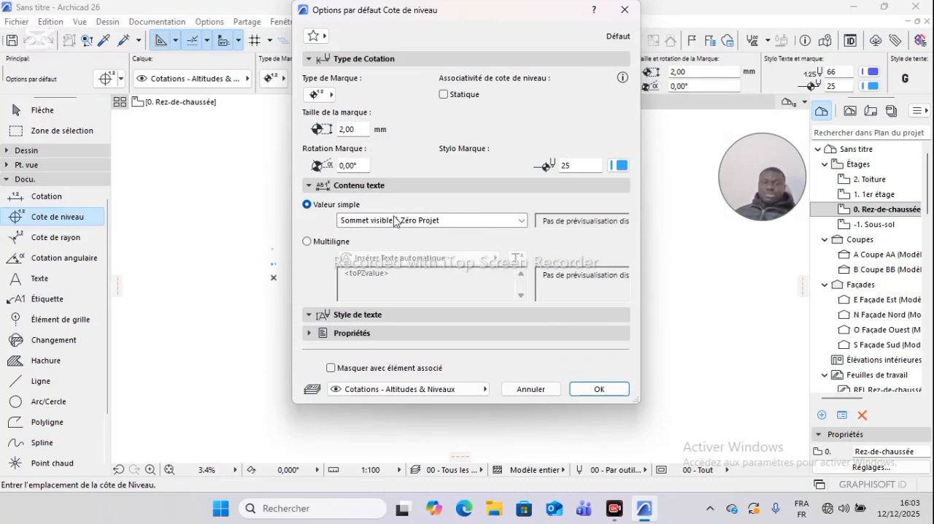
pyautogui.click(520, 220)
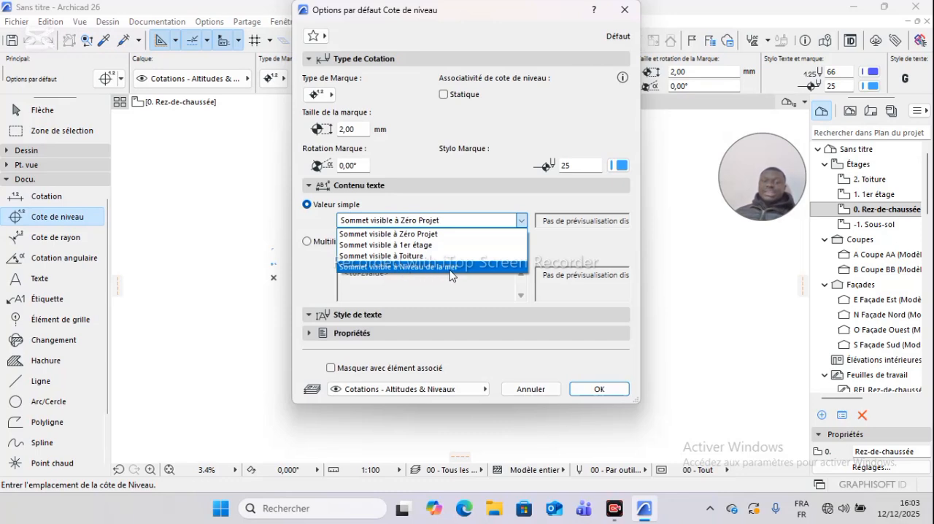
pyautogui.click(451, 223)
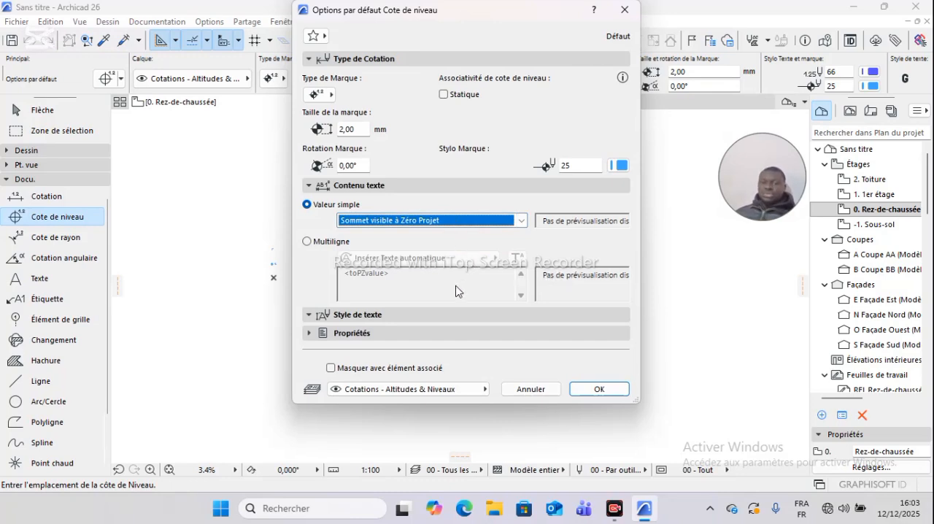
# - Review the level dimension's text style and renovation properties, and close its default settings without applying them
pyautogui.click(404, 317)
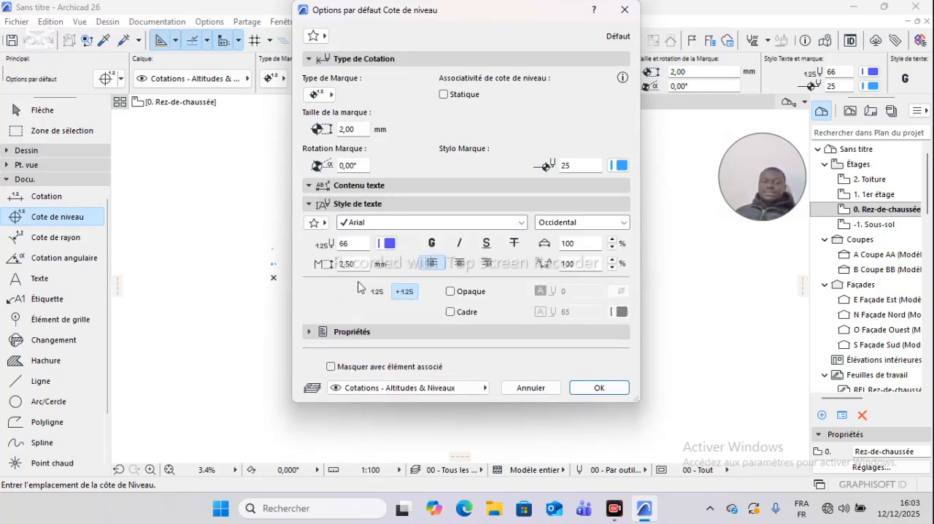
pyautogui.click(387, 333)
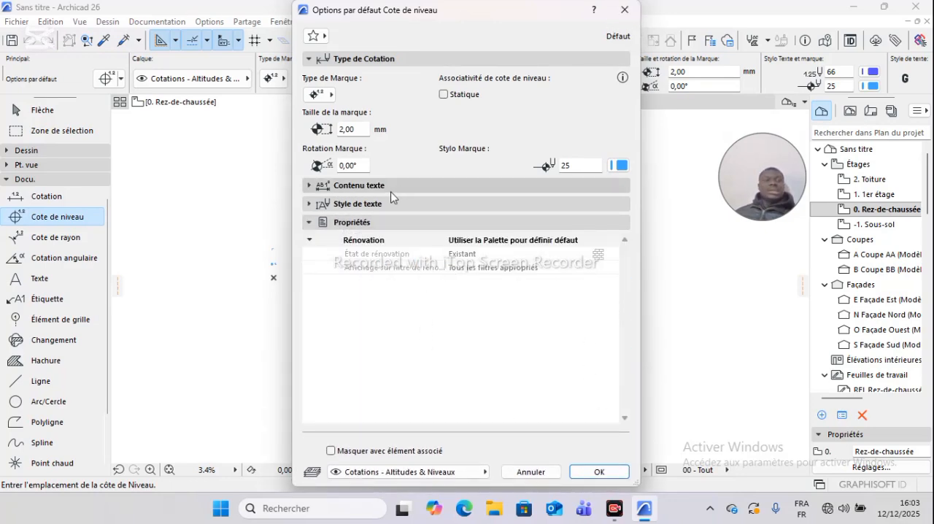
pyautogui.click(625, 9)
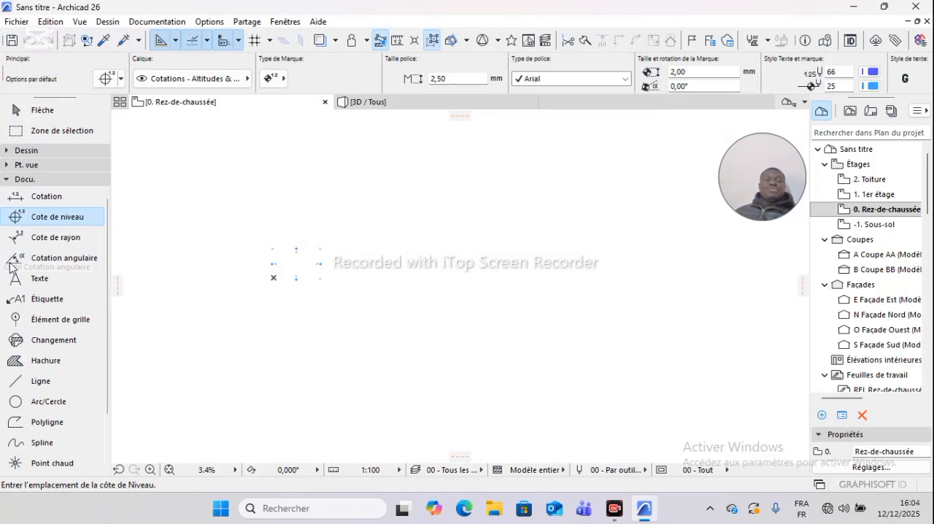
# - Browse the level dimension favourites and close the list without choosing one
pyautogui.click(97, 220)
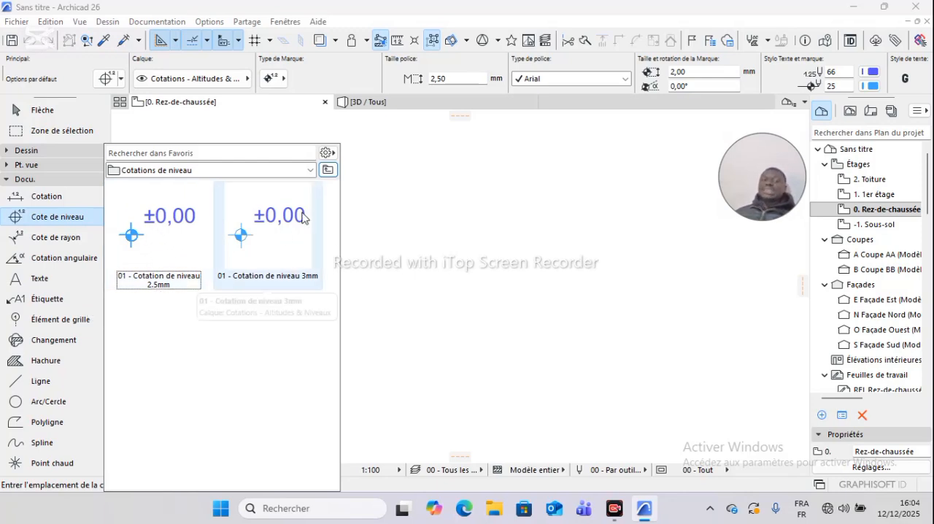
pyautogui.click(148, 154)
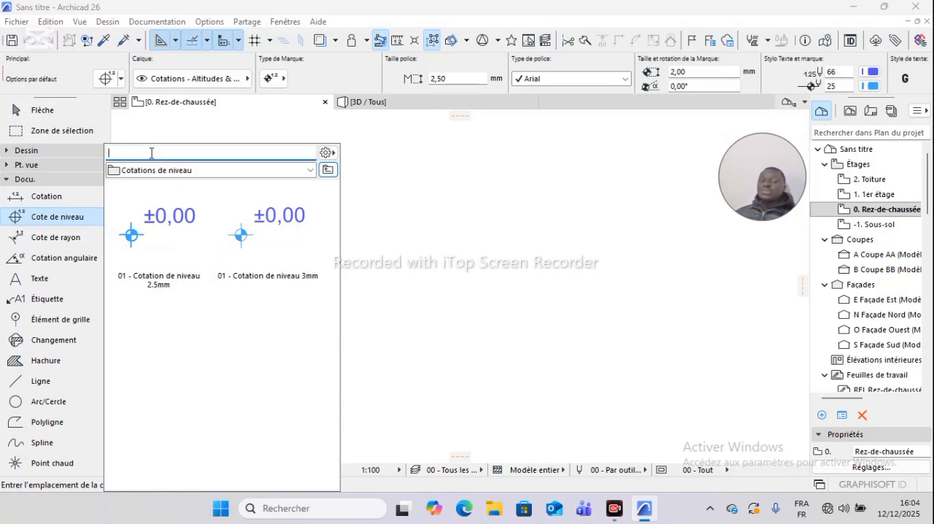
pyautogui.click(418, 191)
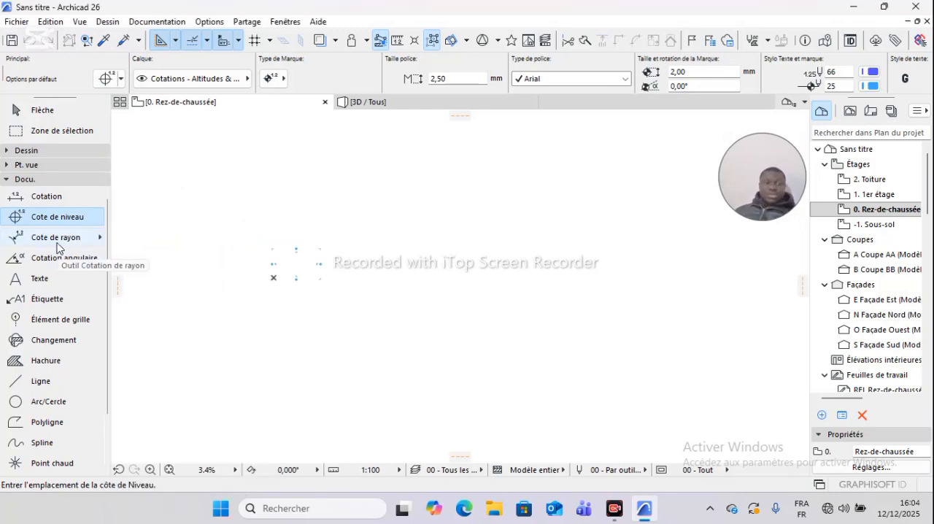
# - Try the Berlin Sans FB font in the radial dimension defaults, check the properties, and close the settings without applying them
pyautogui.click(51, 243)
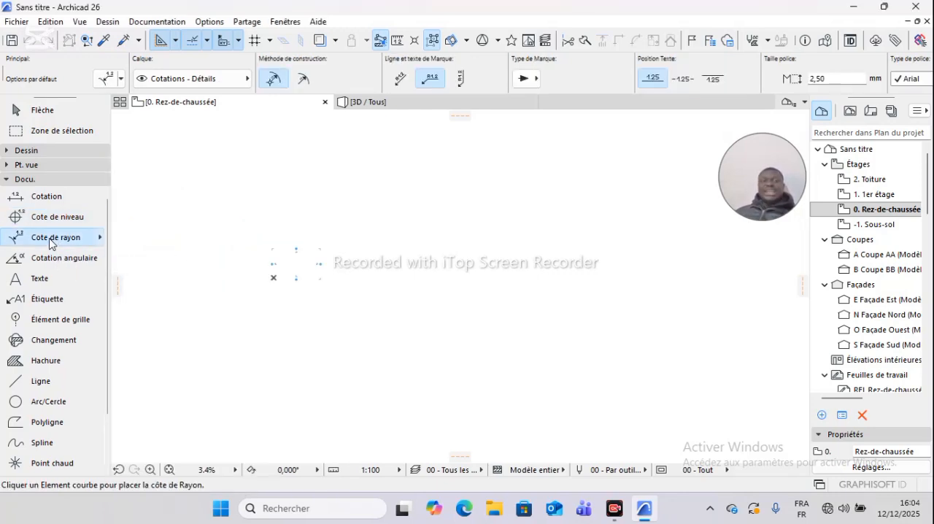
pyautogui.doubleClick(51, 243)
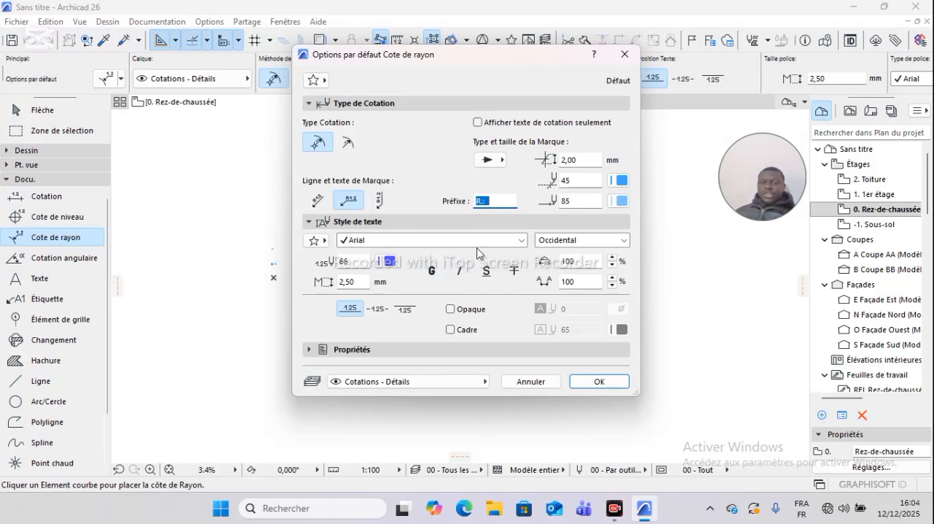
pyautogui.click(520, 244)
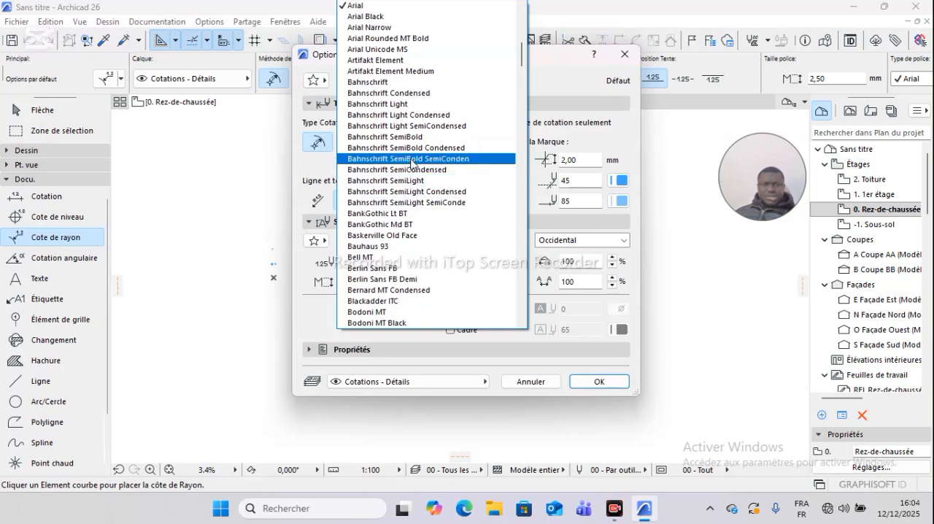
pyautogui.scroll(-5, 394, 306)
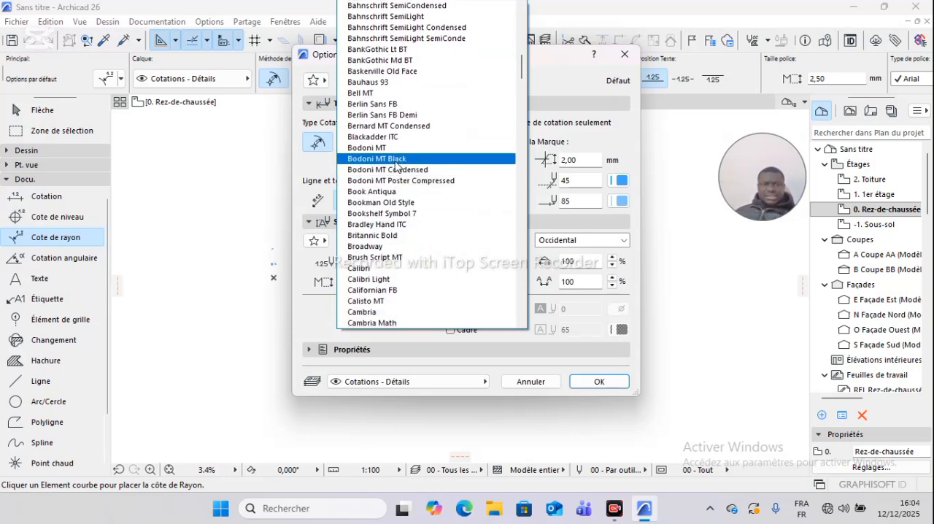
pyautogui.click(402, 104)
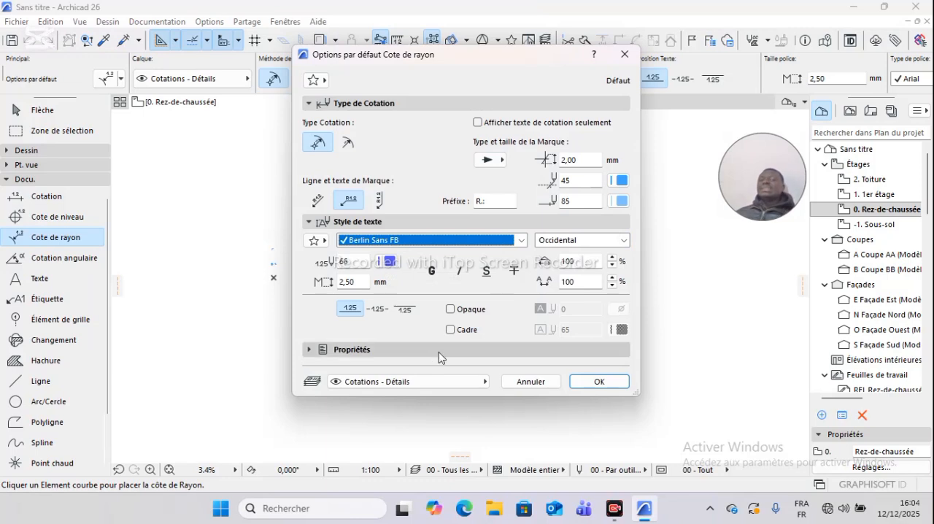
pyautogui.click(376, 350)
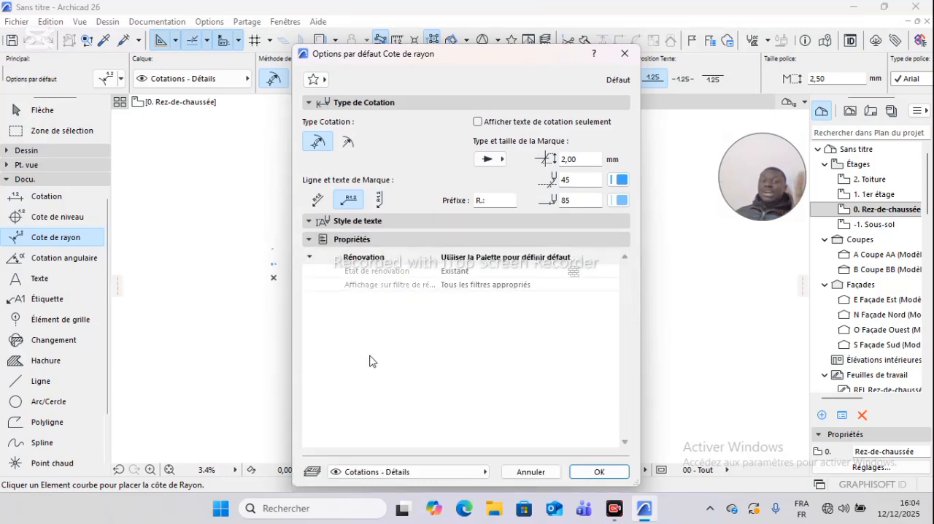
pyautogui.click(625, 54)
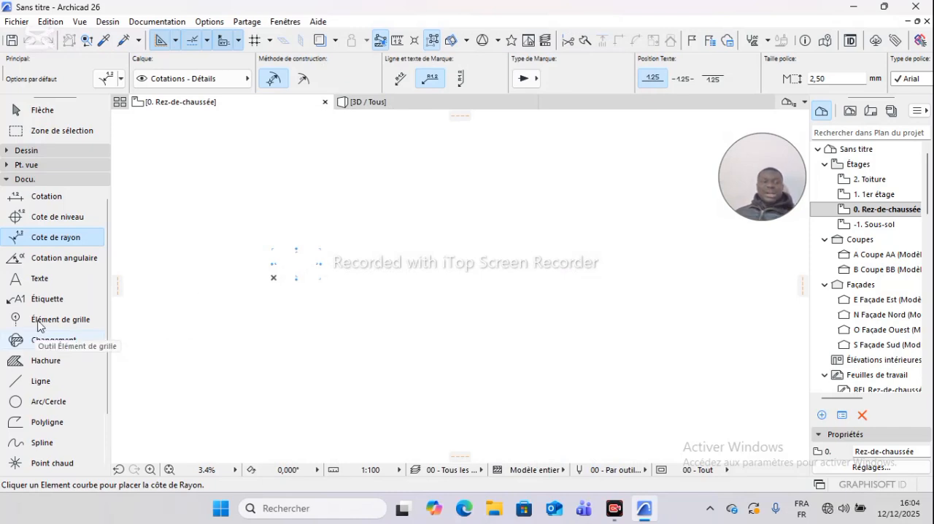
# - Browse the radial dimension favourites
pyautogui.click(101, 238)
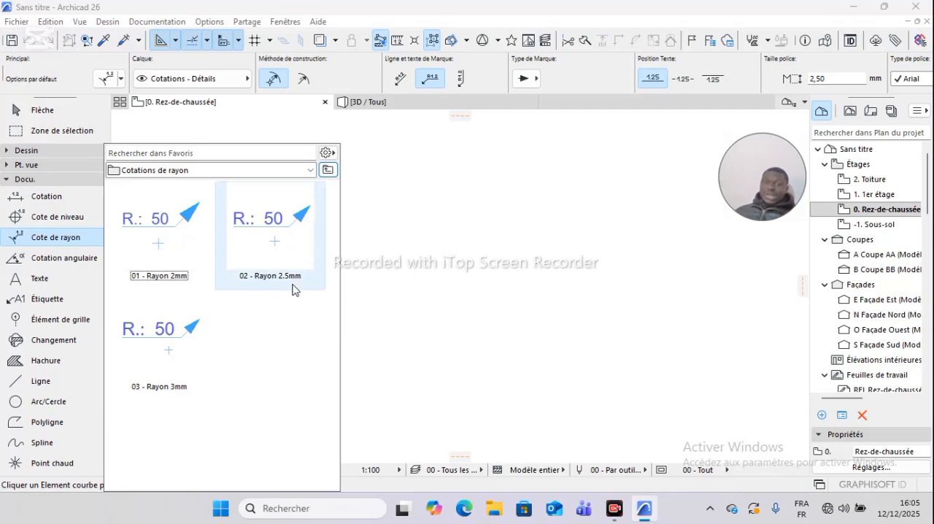
# - Open the angular dimension defaults and try the second witness line type and the bold, italic and underlined text styles
pyautogui.click(62, 262)
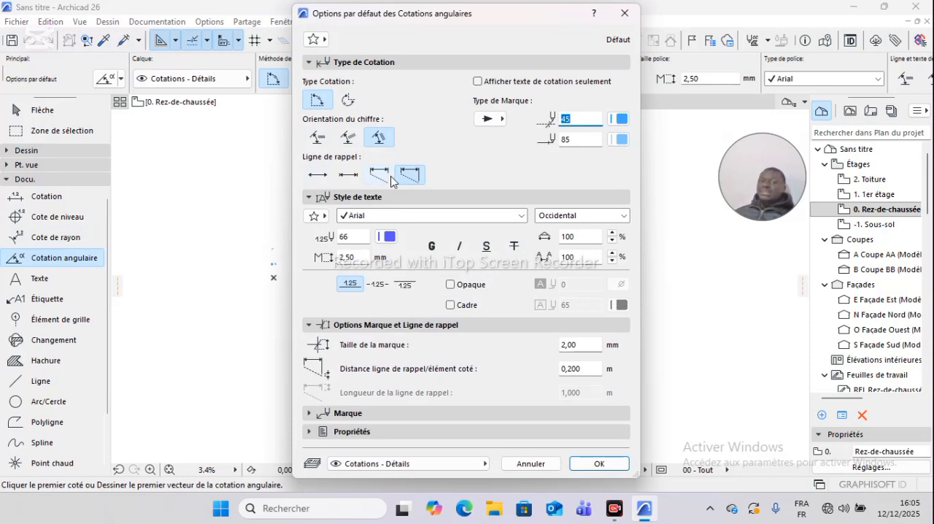
pyautogui.click(350, 176)
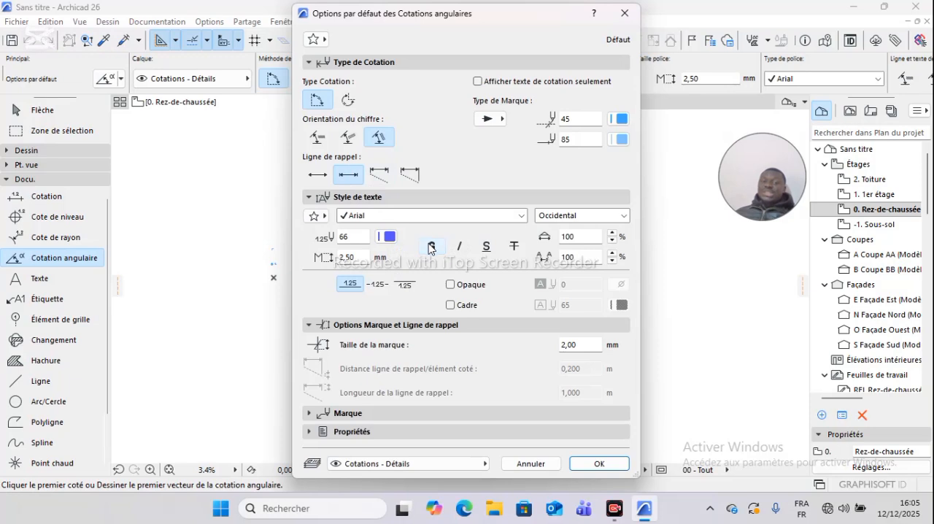
pyautogui.click(460, 248)
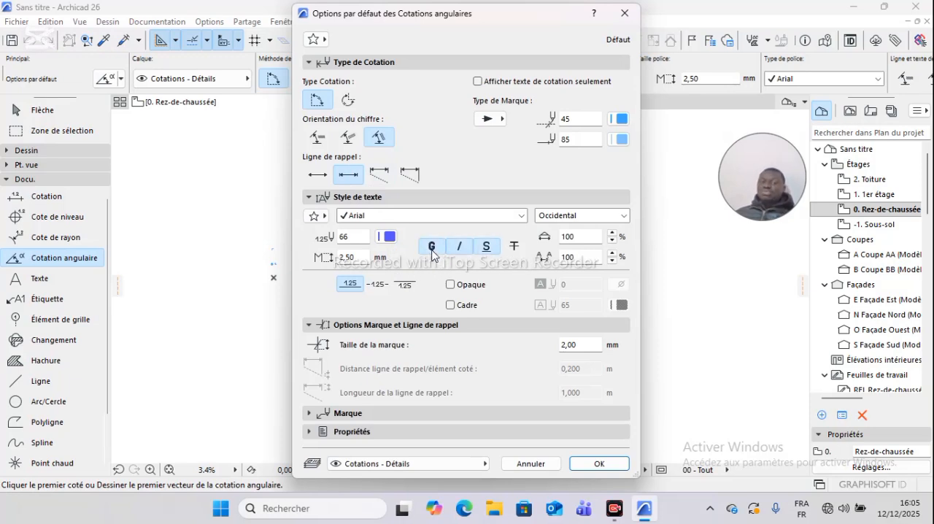
pyautogui.click(480, 249)
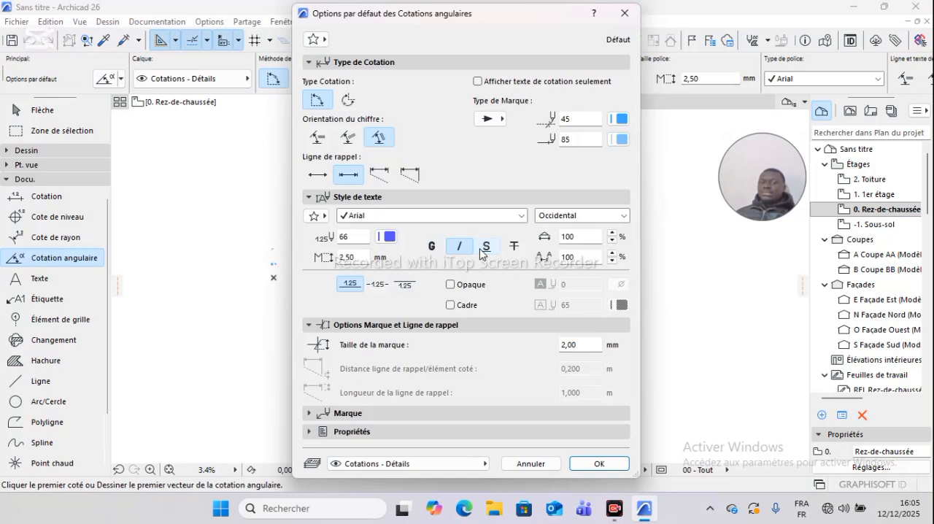
pyautogui.click(459, 250)
pyautogui.click(436, 247)
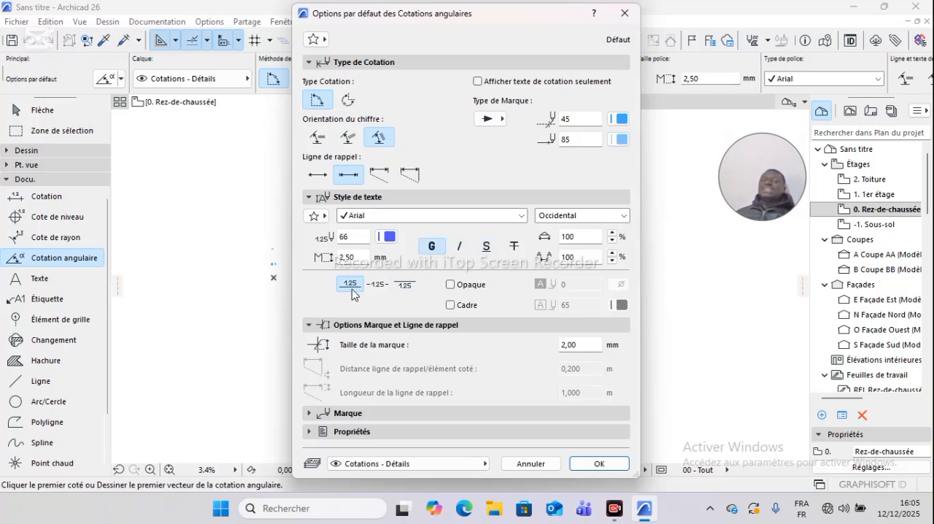
# - Review the angular dimension's marker and witness line options and renovation properties, and close its default settings without applying them
pyautogui.click(387, 327)
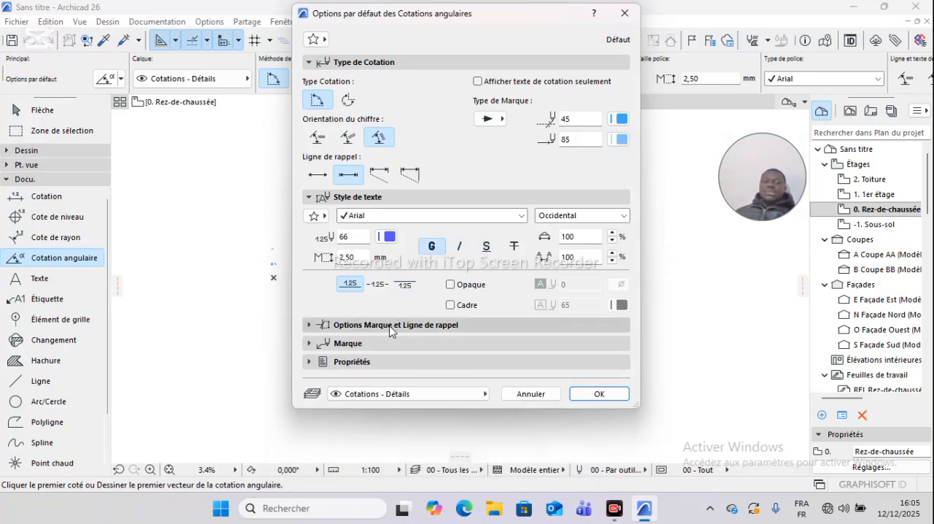
pyautogui.click(387, 327)
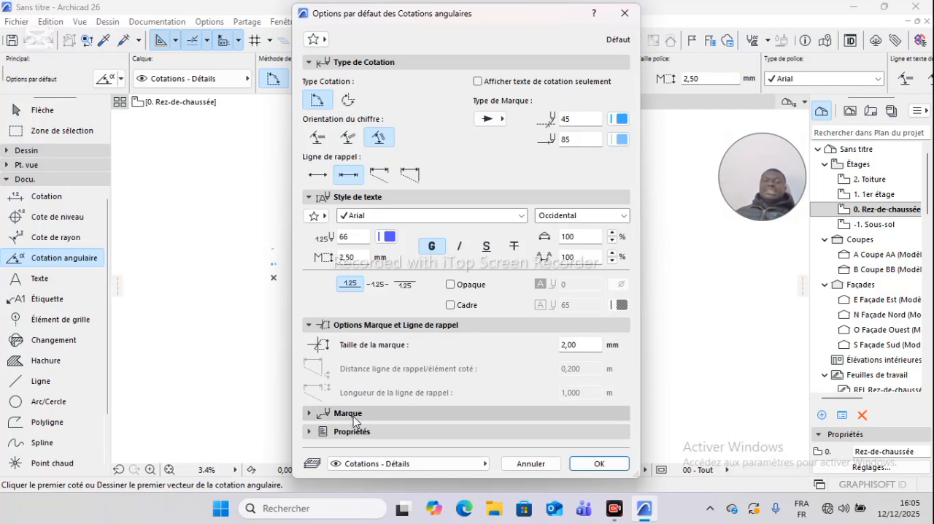
pyautogui.click(353, 432)
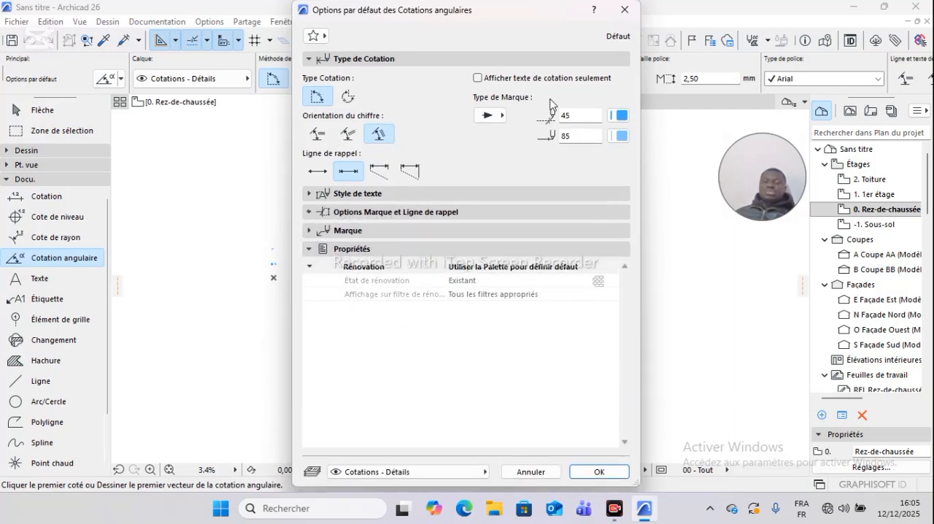
pyautogui.click(632, 13)
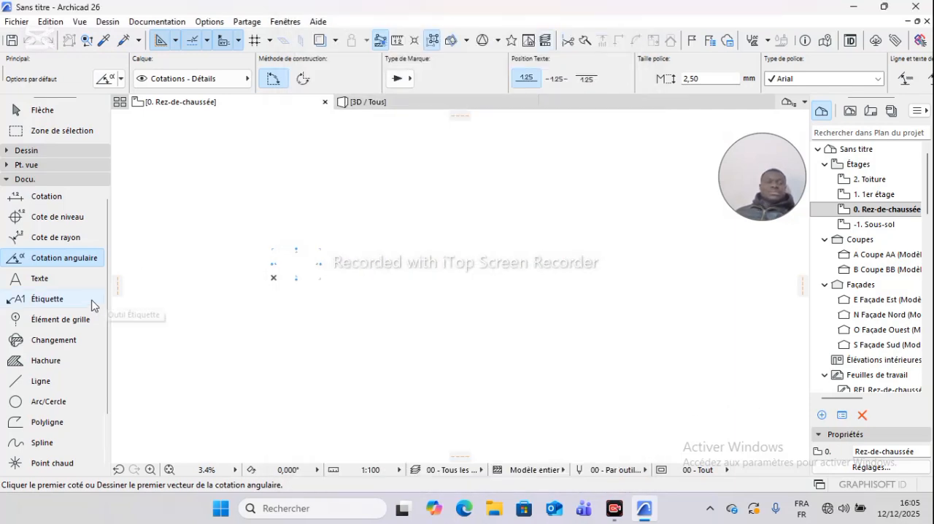
# - Browse the angular dimension favourites and close the list without choosing one
pyautogui.click(100, 261)
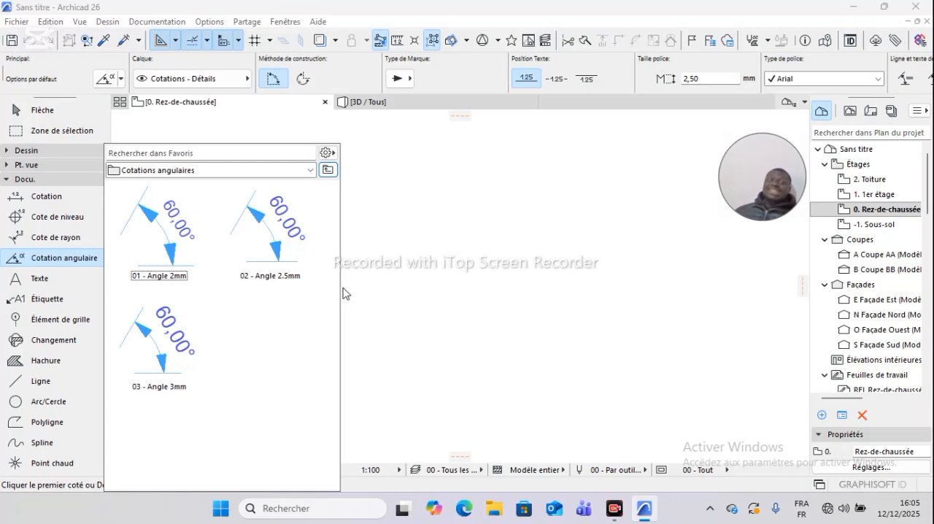
pyautogui.click(41, 280)
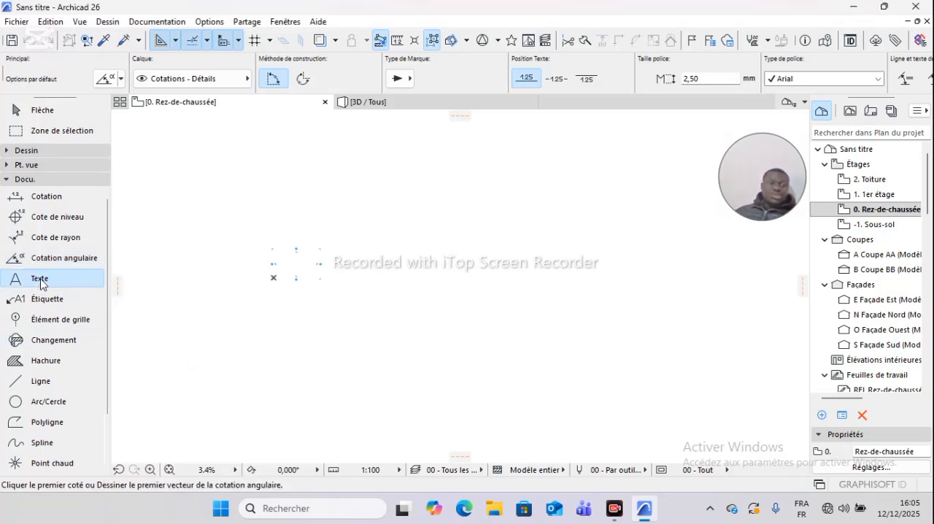
# - Review the Text tool's default text style, block formatting and renovation properties, and close the settings without applying them
pyautogui.doubleClick(40, 280)
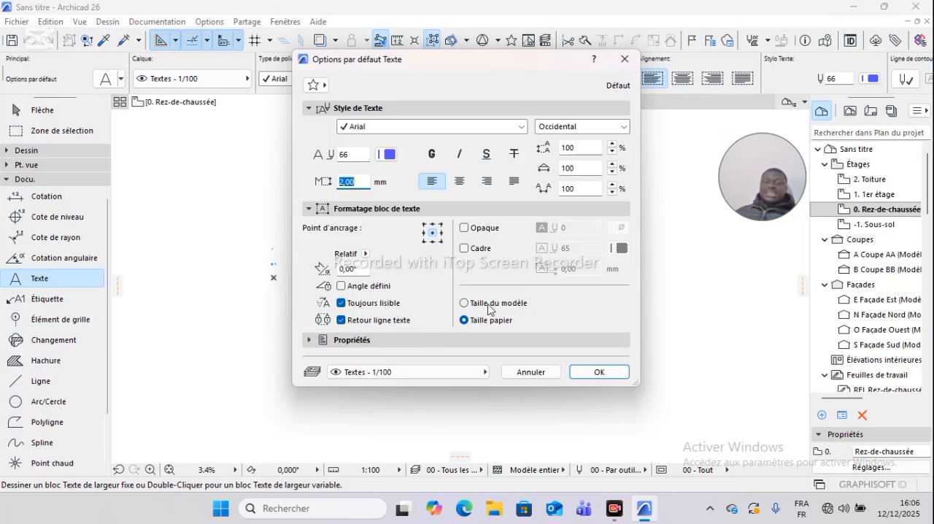
pyautogui.click(612, 151)
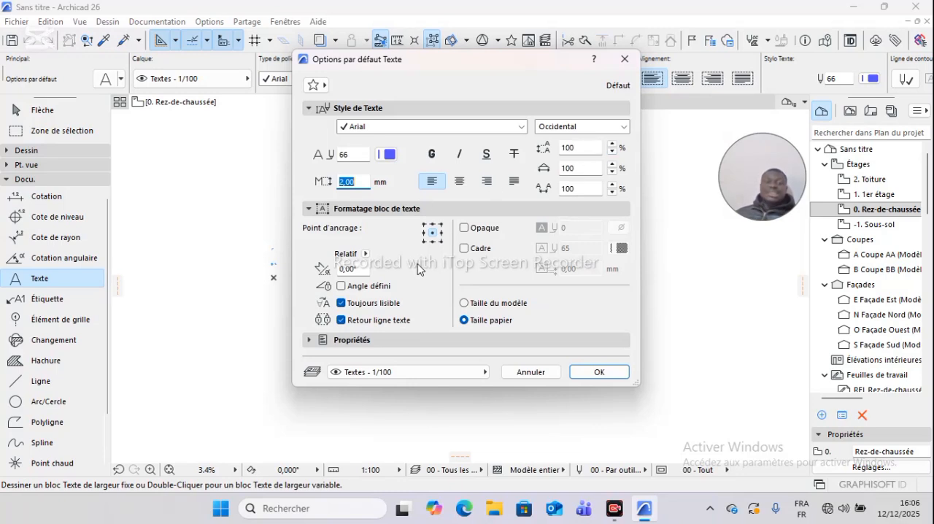
pyautogui.click(390, 339)
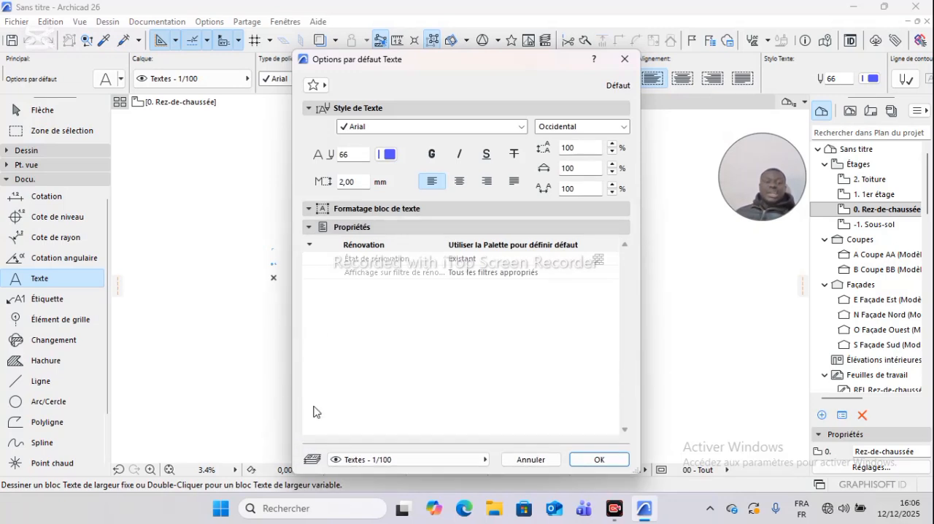
pyautogui.click(373, 231)
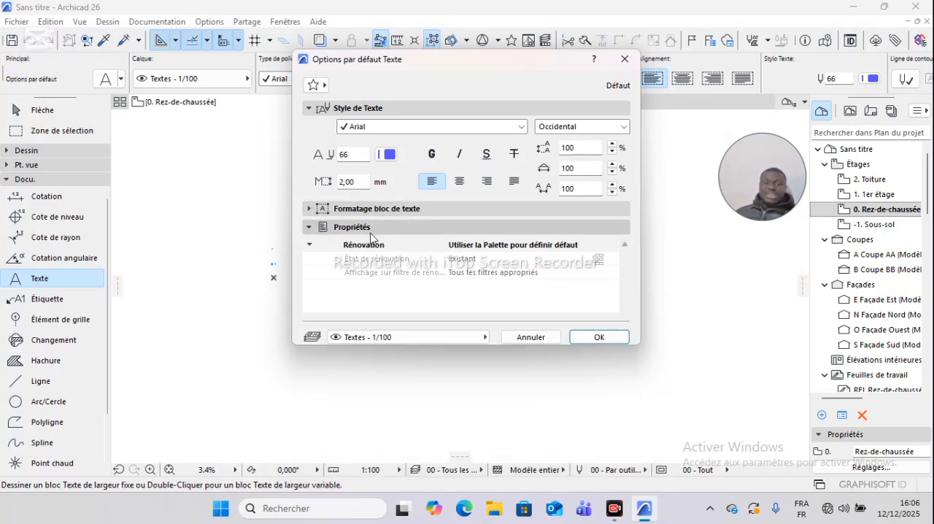
pyautogui.click(372, 228)
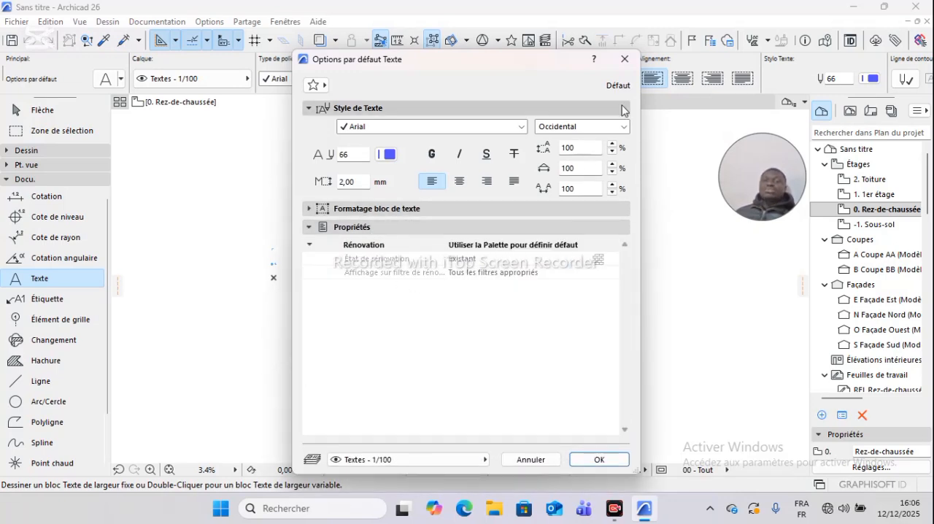
pyautogui.click(624, 59)
# - Browse the Arial text favourites and close the list without choosing one
pyautogui.click(99, 282)
pyautogui.scroll(-1, 194, 240)
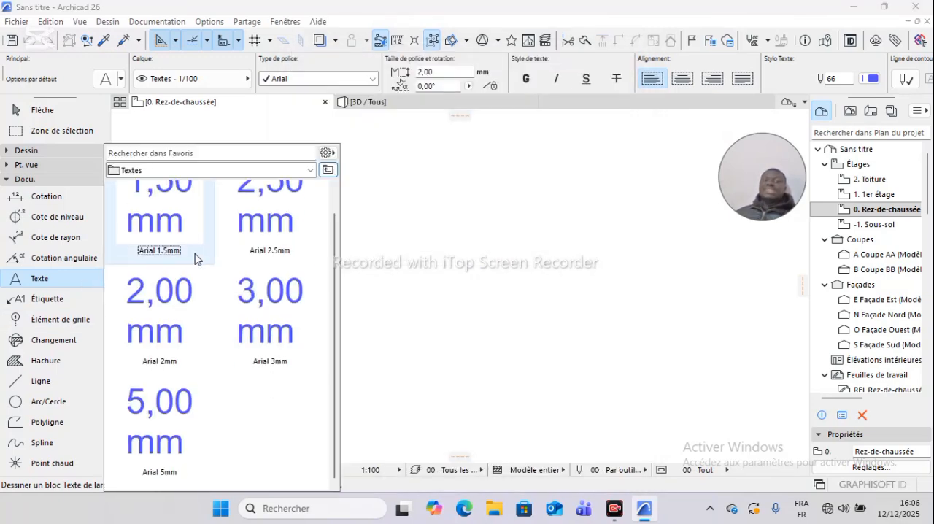
pyautogui.scroll(1, 202, 394)
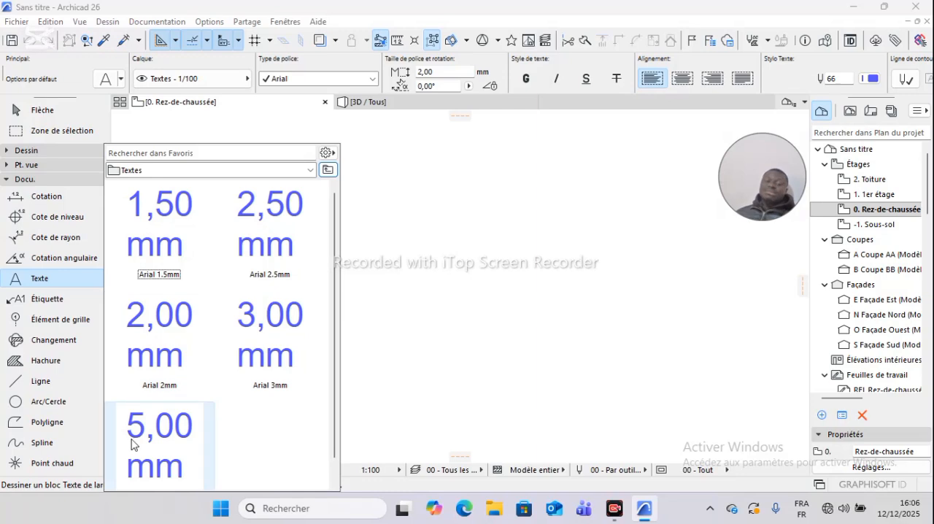
pyautogui.click(350, 285)
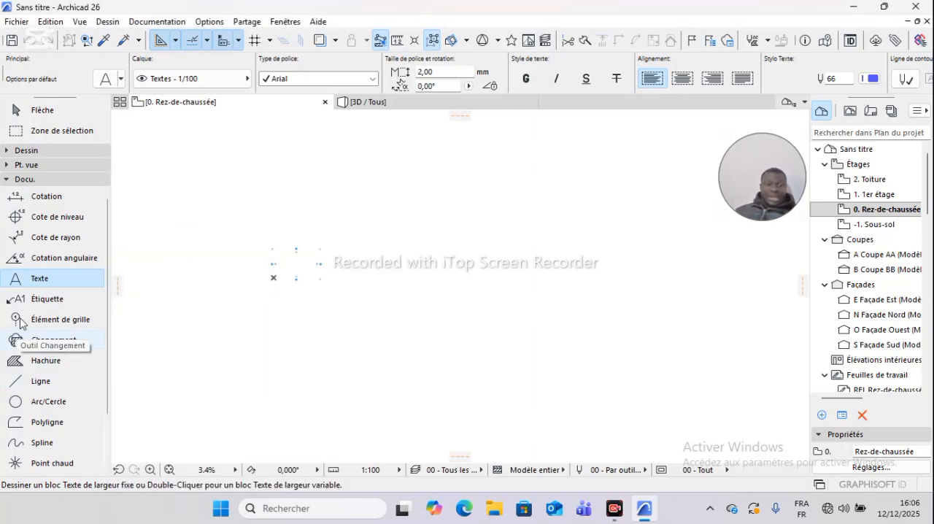
# - Open the Label tool's default settings and look through the available label types
pyautogui.click(40, 302)
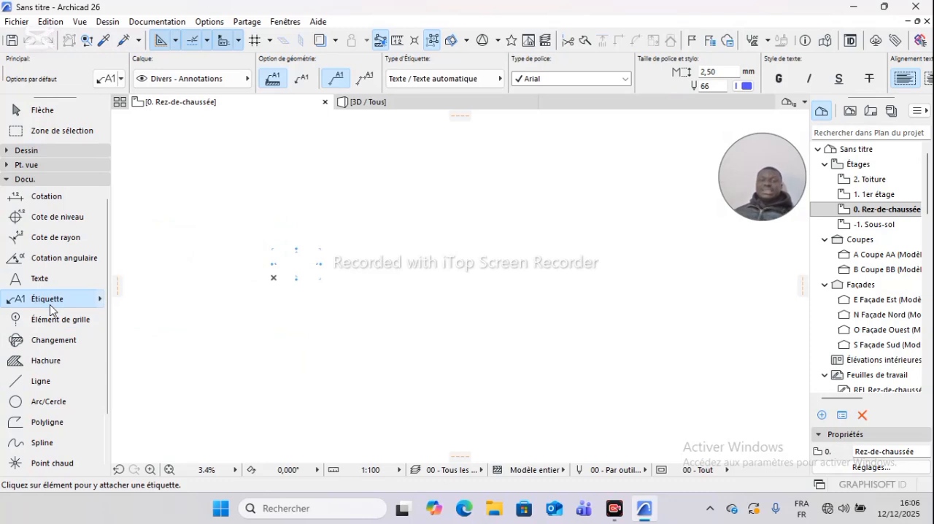
pyautogui.doubleClick(50, 302)
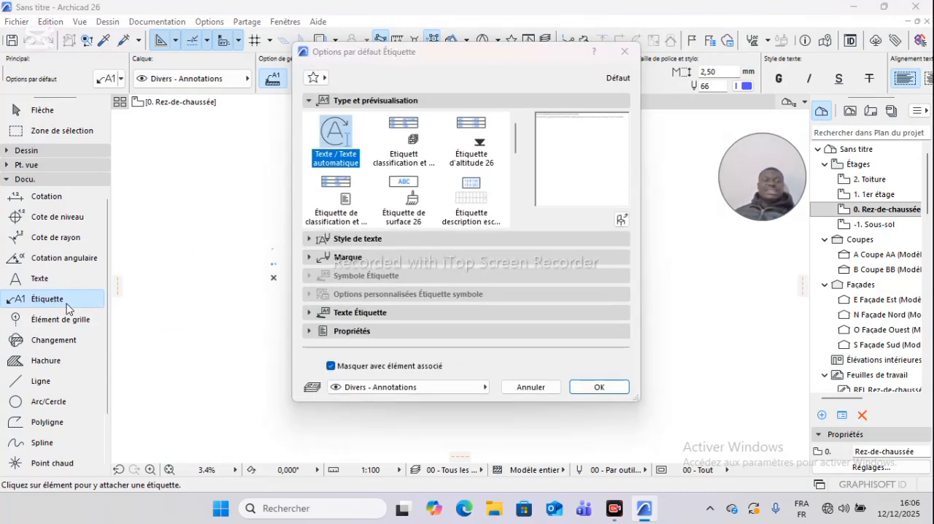
pyautogui.scroll(-3, 407, 207)
pyautogui.scroll(3, 399, 219)
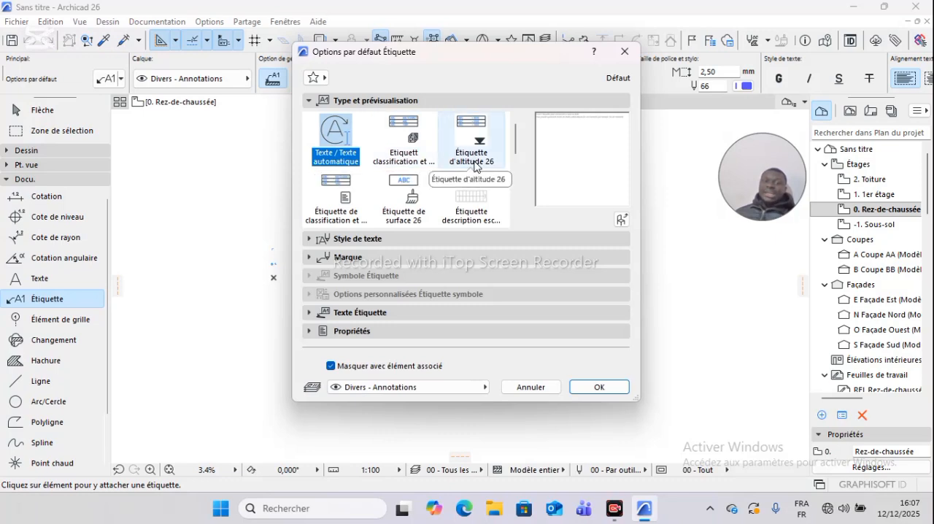
pyautogui.scroll(-5, 438, 205)
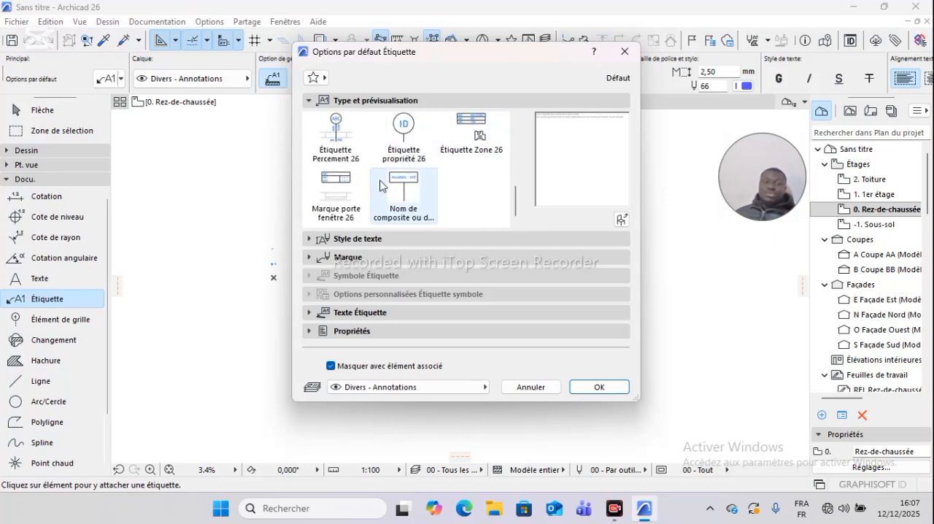
pyautogui.scroll(3, 409, 204)
pyautogui.scroll(-3, 401, 202)
pyautogui.scroll(-2, 402, 202)
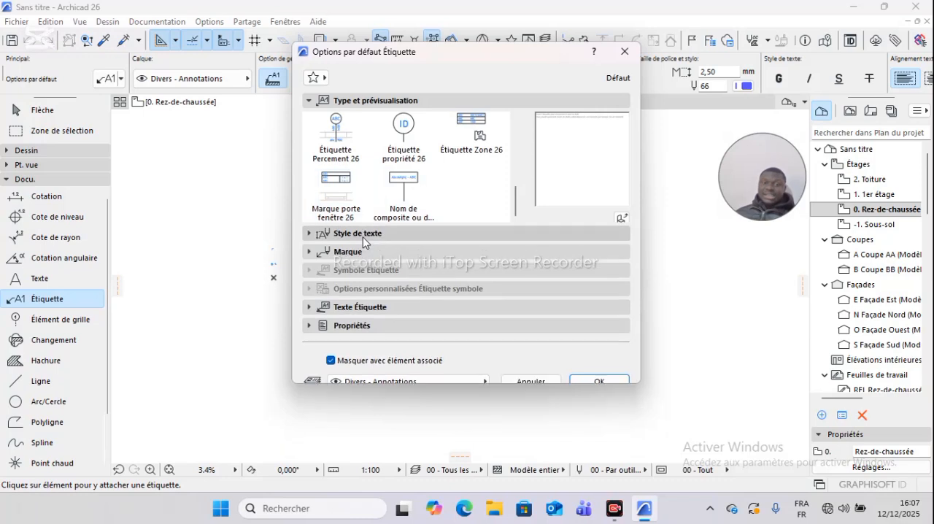
# - Review the label's text style, marker, label text and renovation properties, and close its default settings without applying them
pyautogui.click(357, 235)
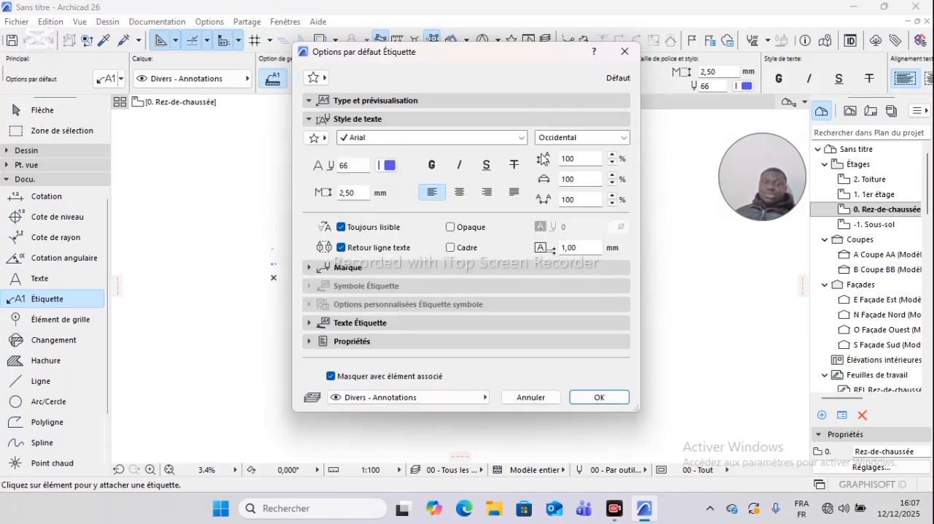
pyautogui.click(358, 268)
pyautogui.click(369, 330)
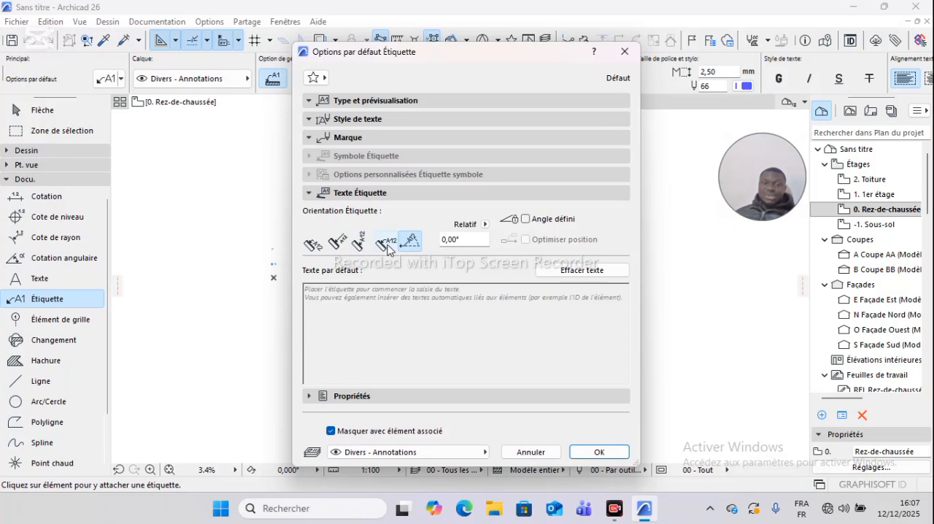
pyautogui.click(355, 398)
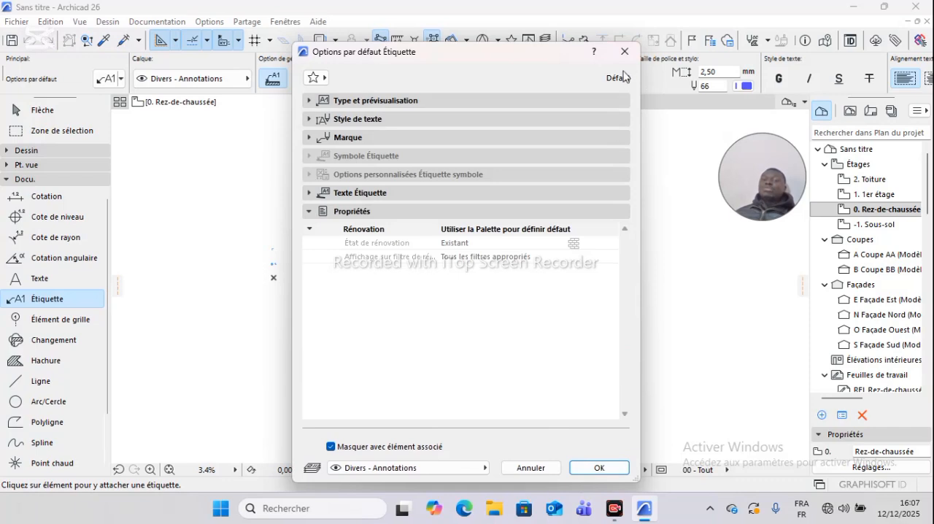
pyautogui.click(625, 51)
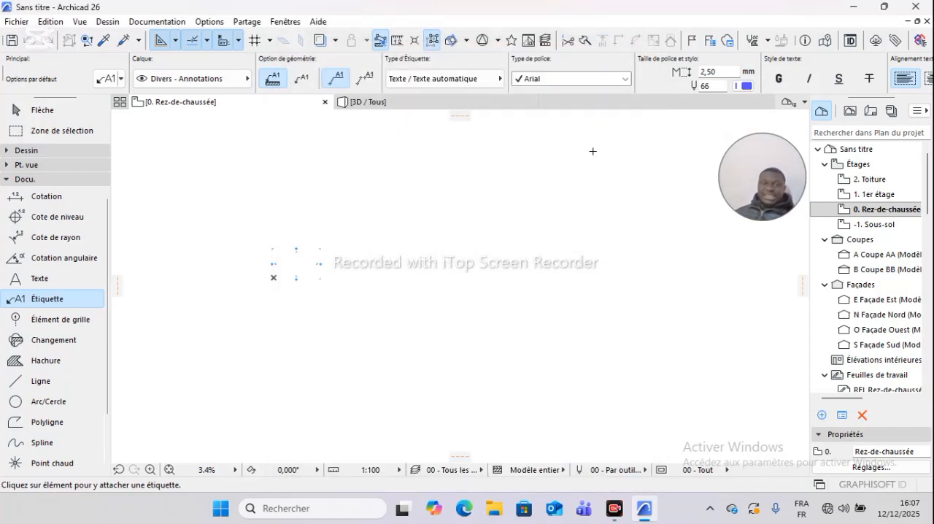
# - Open the grid element defaults, try the plan grid line types and select the first one
pyautogui.click(56, 321)
pyautogui.doubleClick(55, 321)
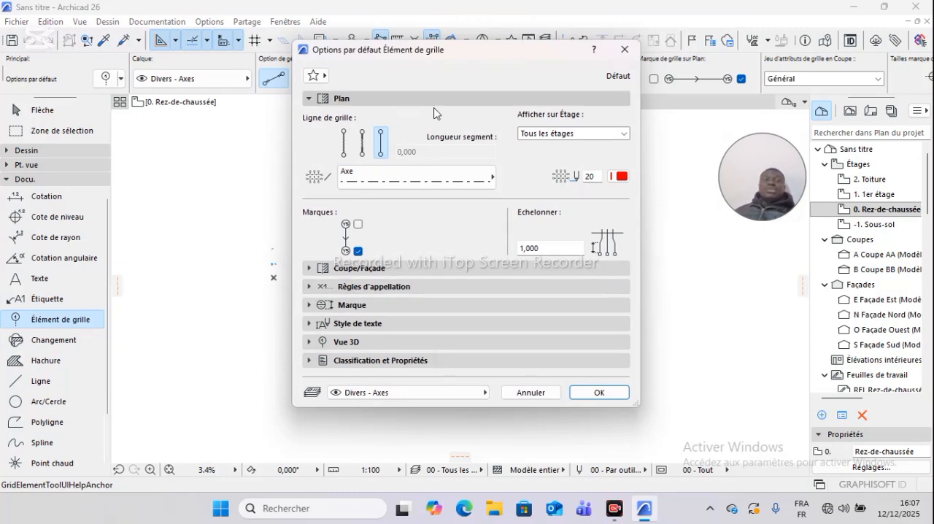
pyautogui.click(362, 145)
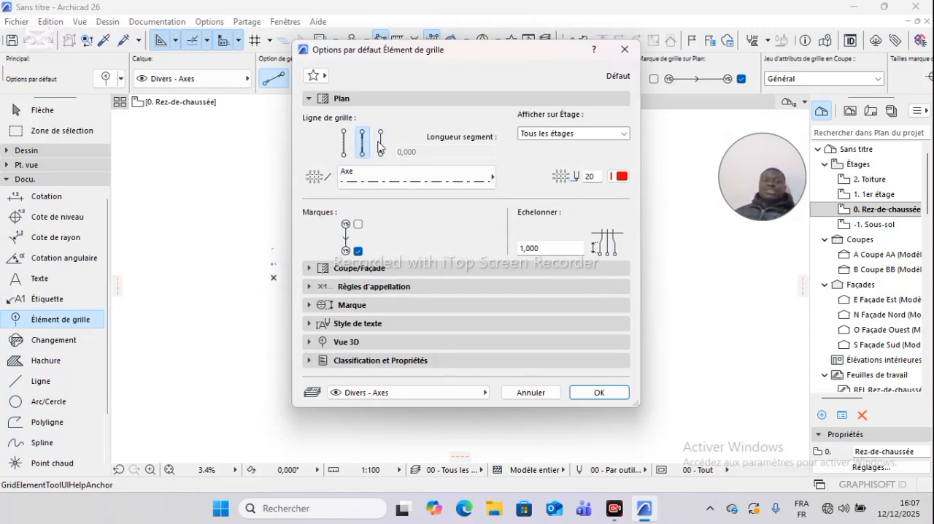
pyautogui.click(380, 146)
pyautogui.click(342, 146)
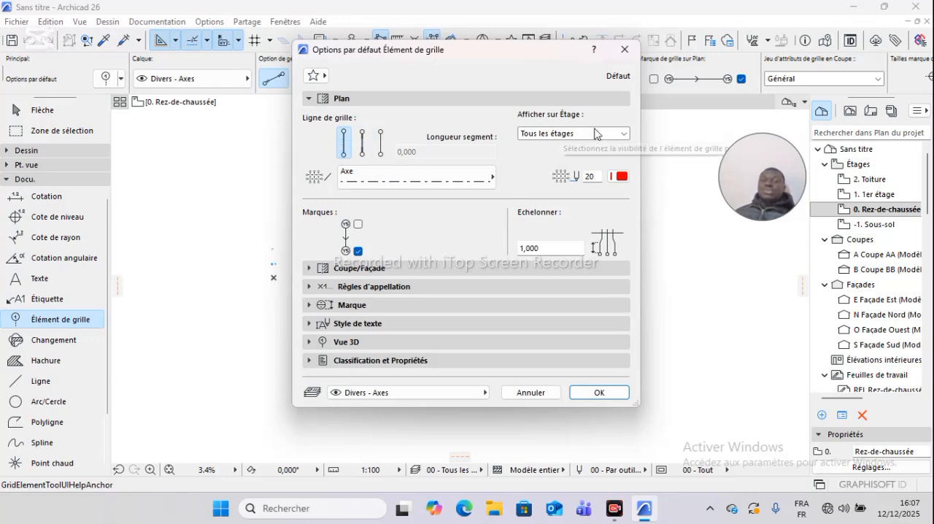
# - Look through the grid element's story visibility options without changing them, and show its section and elevation settings
pyautogui.click(624, 135)
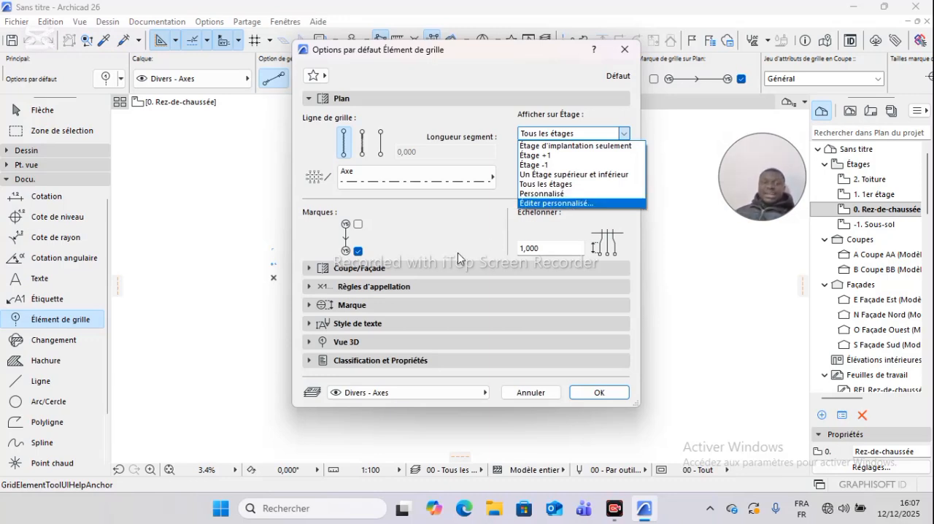
pyautogui.click(350, 274)
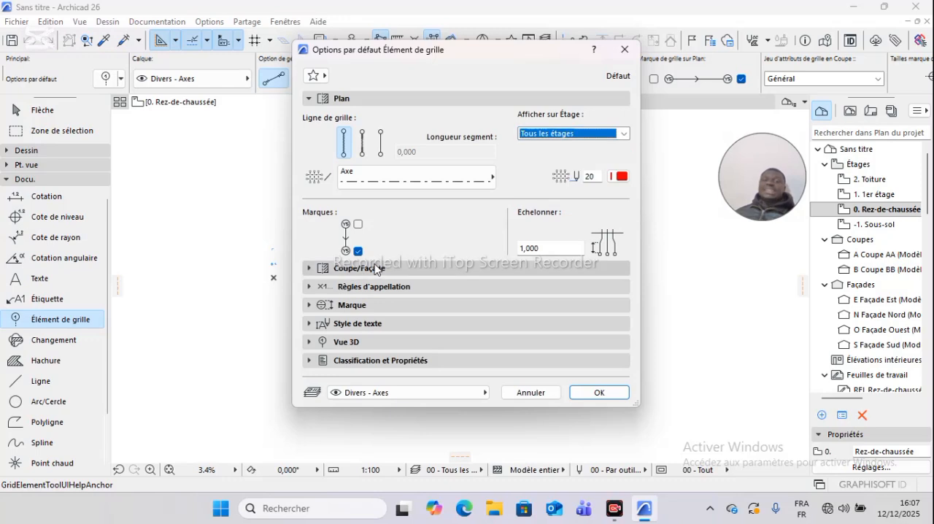
pyautogui.click(374, 268)
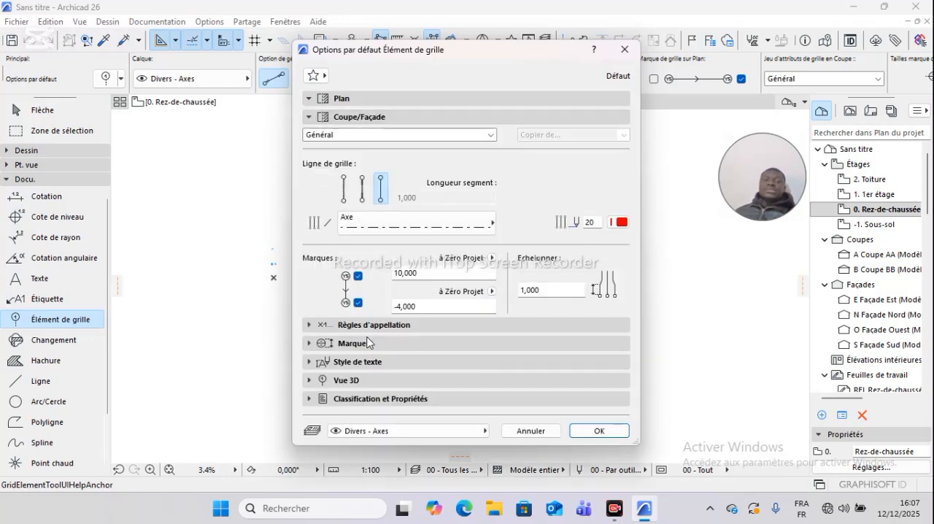
# - Review the grid element's naming rules, marker and text style settings
pyautogui.click(336, 325)
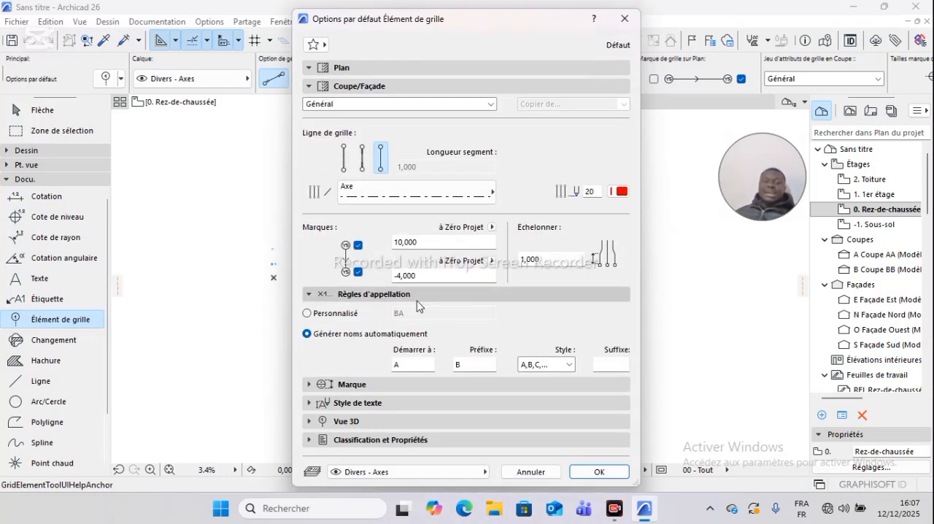
pyautogui.click(365, 384)
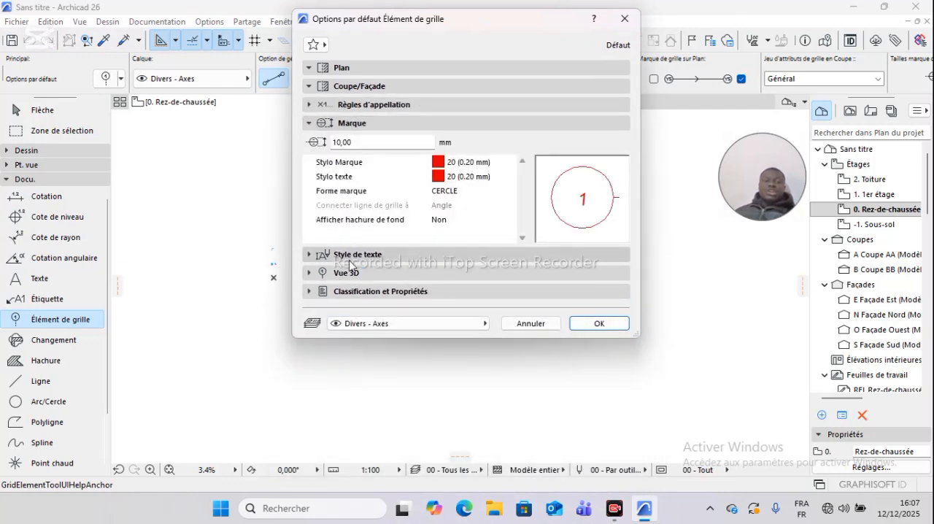
pyautogui.click(351, 256)
# - Review the grid element's 3D view settings, browsing the marker text surfaces without choosing one and checking the text-follows-view option
pyautogui.click(356, 332)
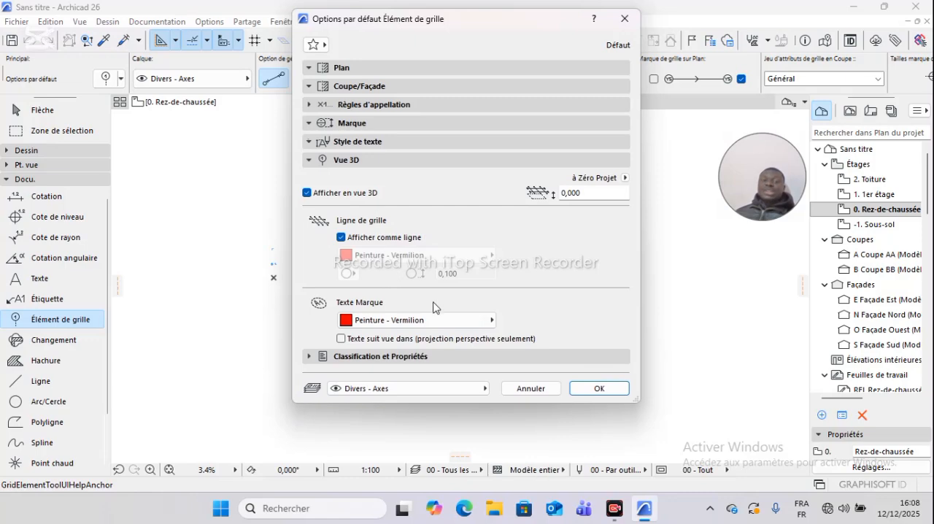
pyautogui.click(488, 321)
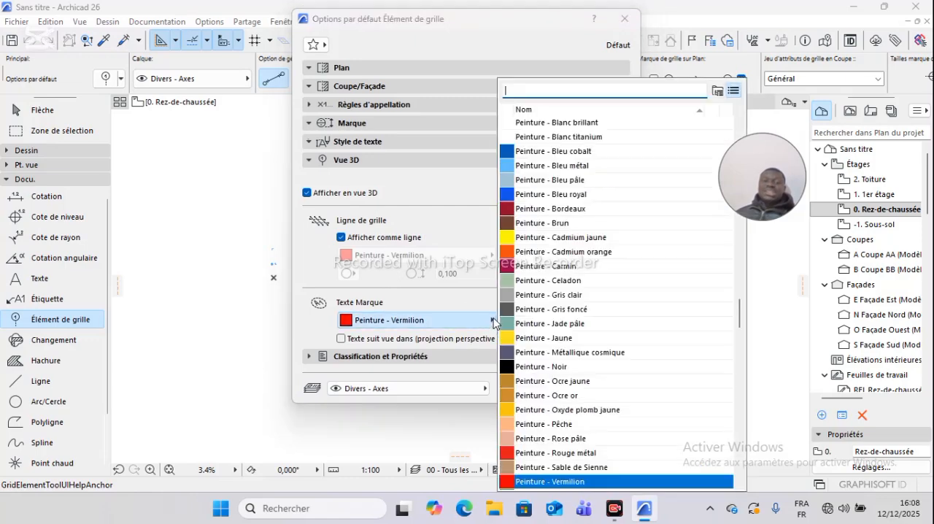
pyautogui.scroll(-20, 565, 203)
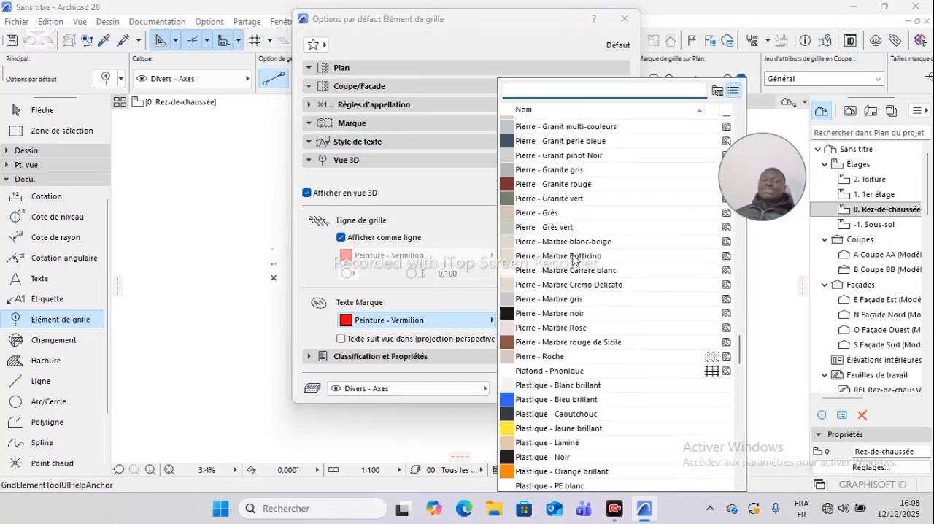
pyautogui.scroll(-6, 572, 298)
pyautogui.click(401, 195)
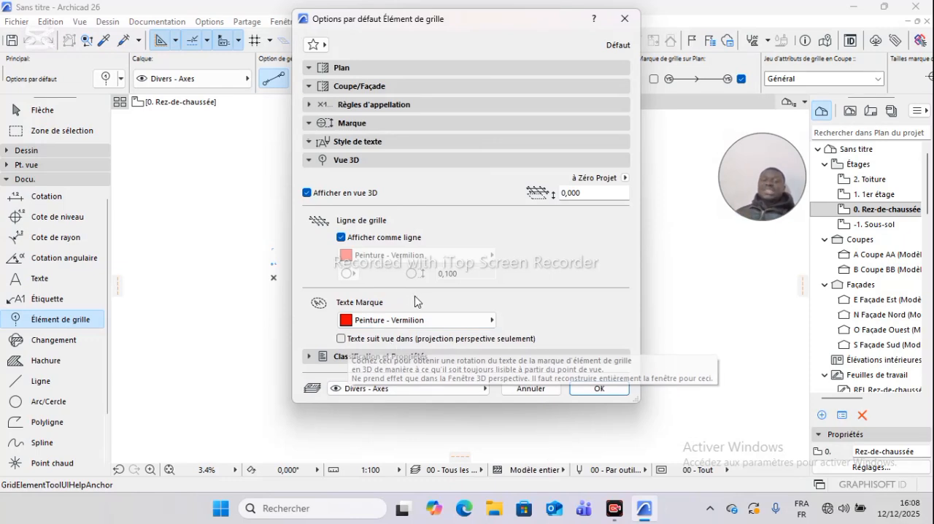
pyautogui.click(344, 338)
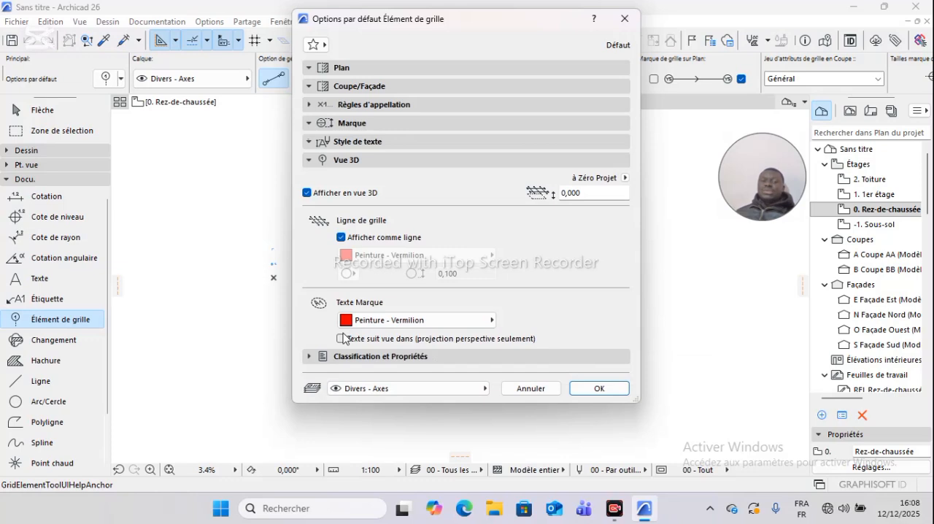
# - Show the grid element's classification and properties
pyautogui.click(311, 357)
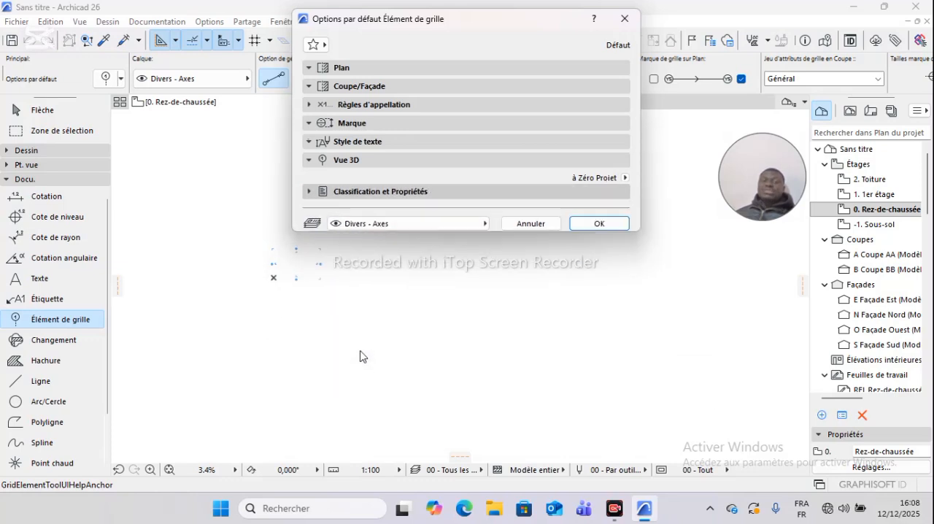